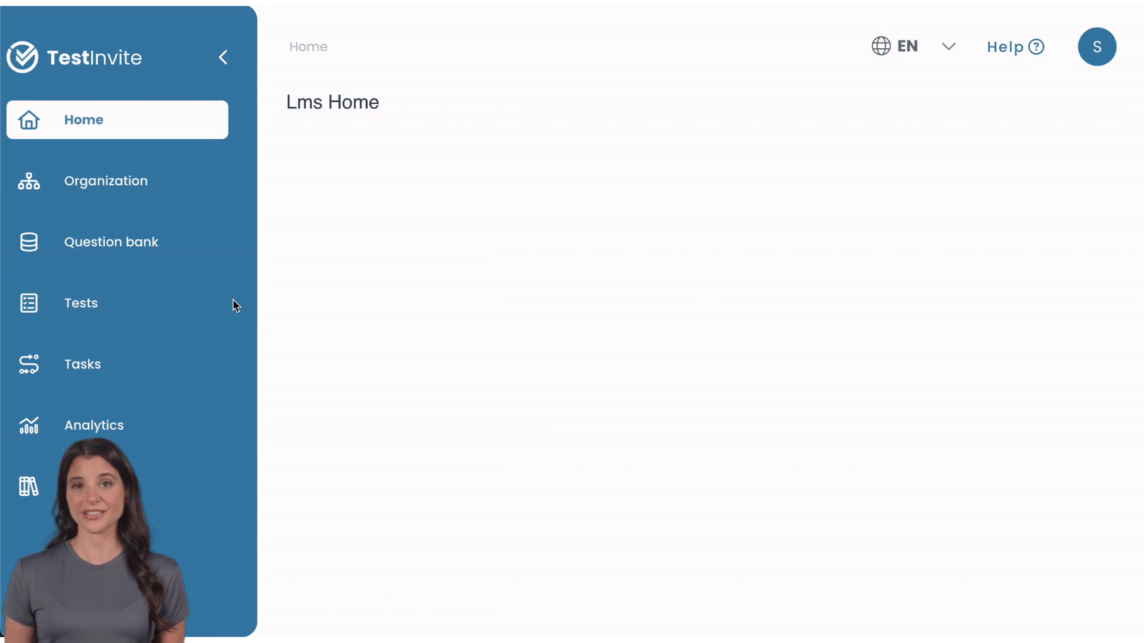
# Start a new test named "Speaking exam" and leave its optional description empty.
pyautogui.click(166, 301)
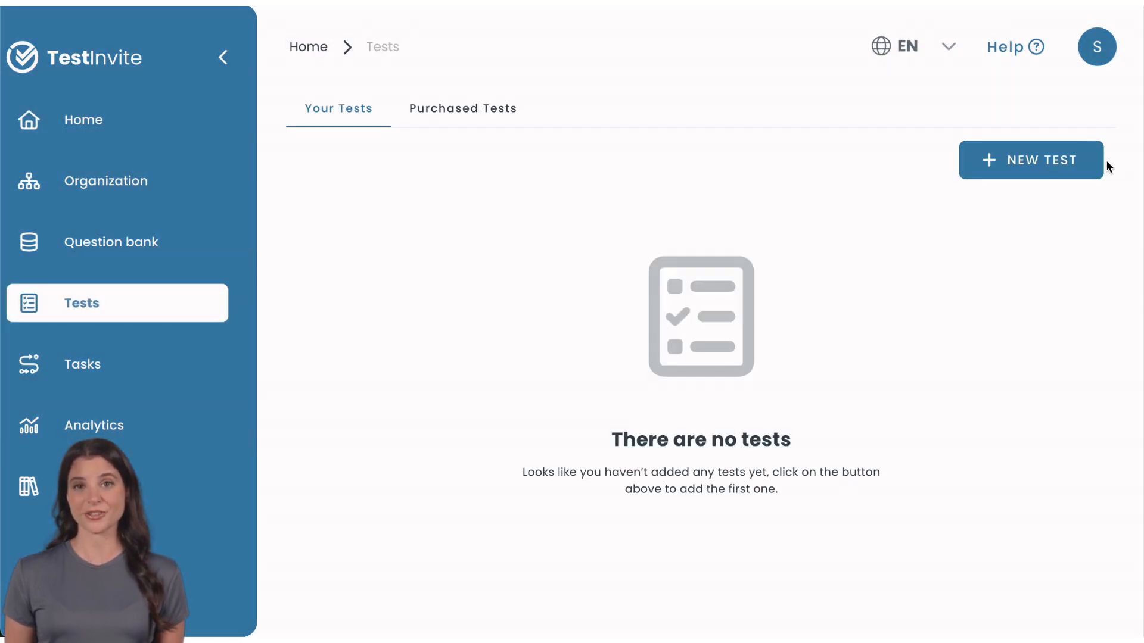
pyautogui.click(1101, 161)
pyautogui.click(945, 206)
pyautogui.write('Speaking exam')
pyautogui.click(887, 322)
# Give the test the sections "Interview" and "Picture-based", and save it.
pyautogui.click(821, 485)
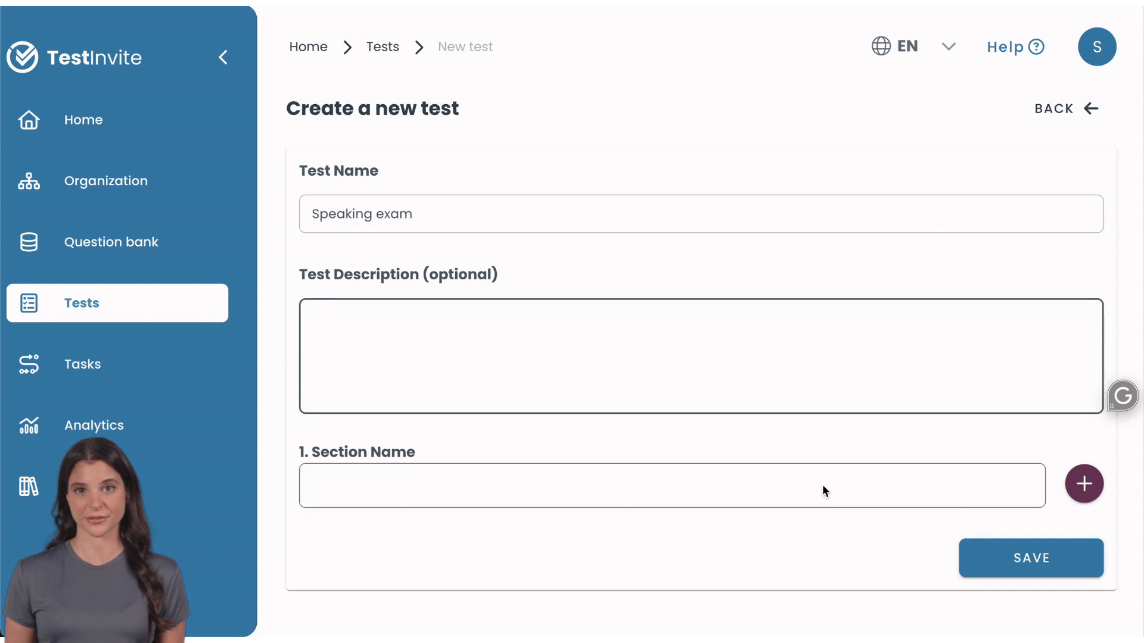
pyautogui.write('Interview')
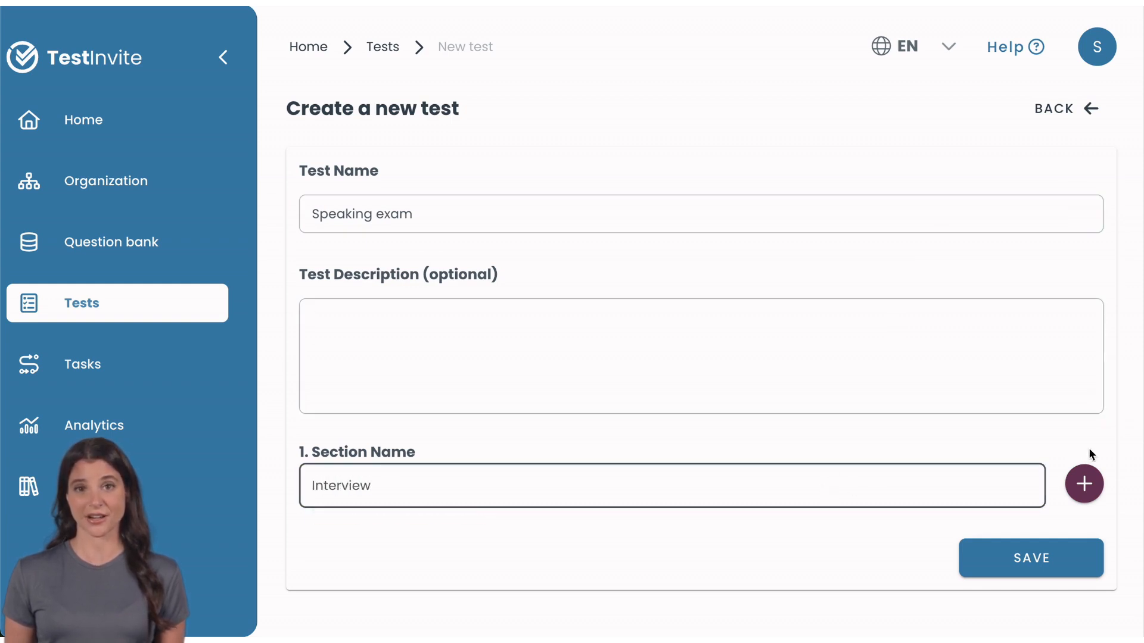
pyautogui.click(1084, 484)
pyautogui.click(859, 581)
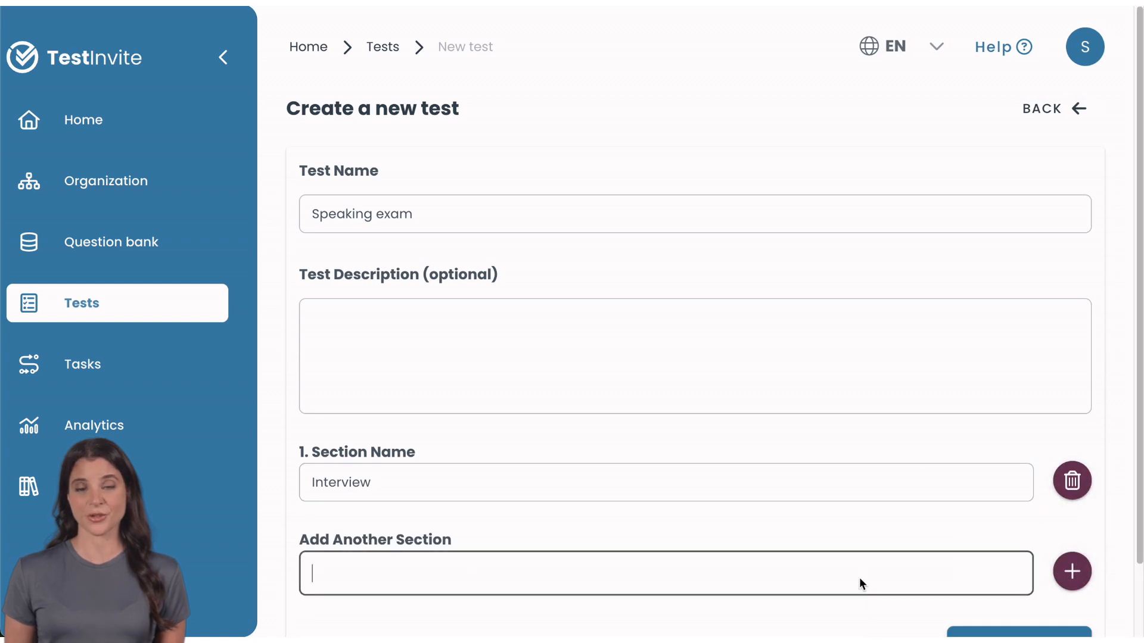
pyautogui.write('Picture-based')
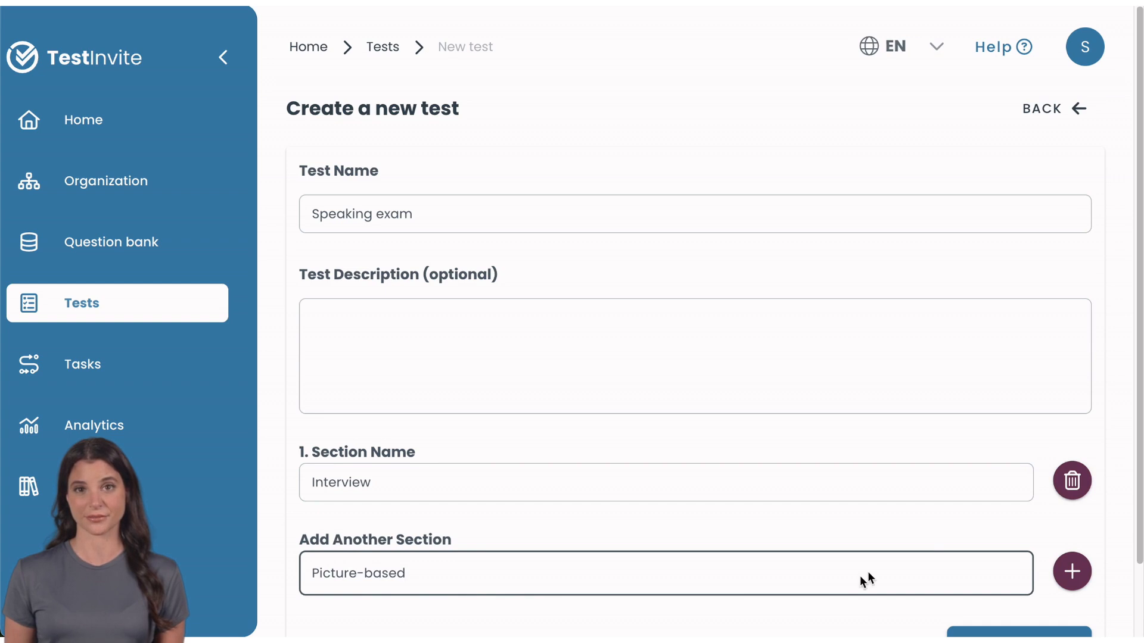
pyautogui.scroll(-2, 929, 546)
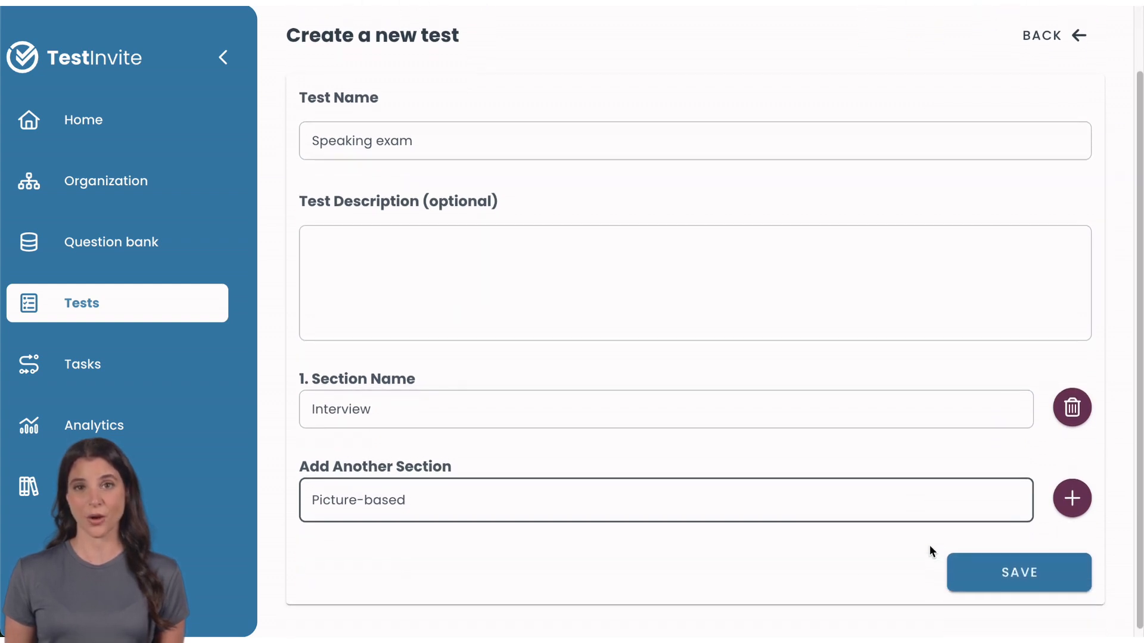
pyautogui.click(975, 565)
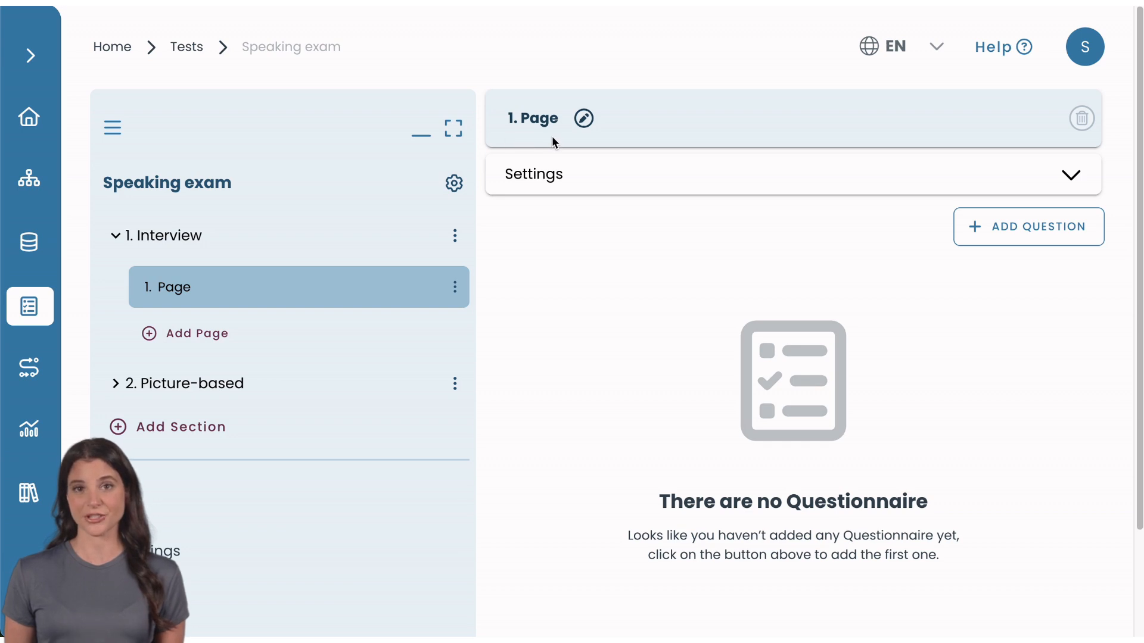
# Rename the page in the Interview section to "Self introduction".
pyautogui.click(584, 119)
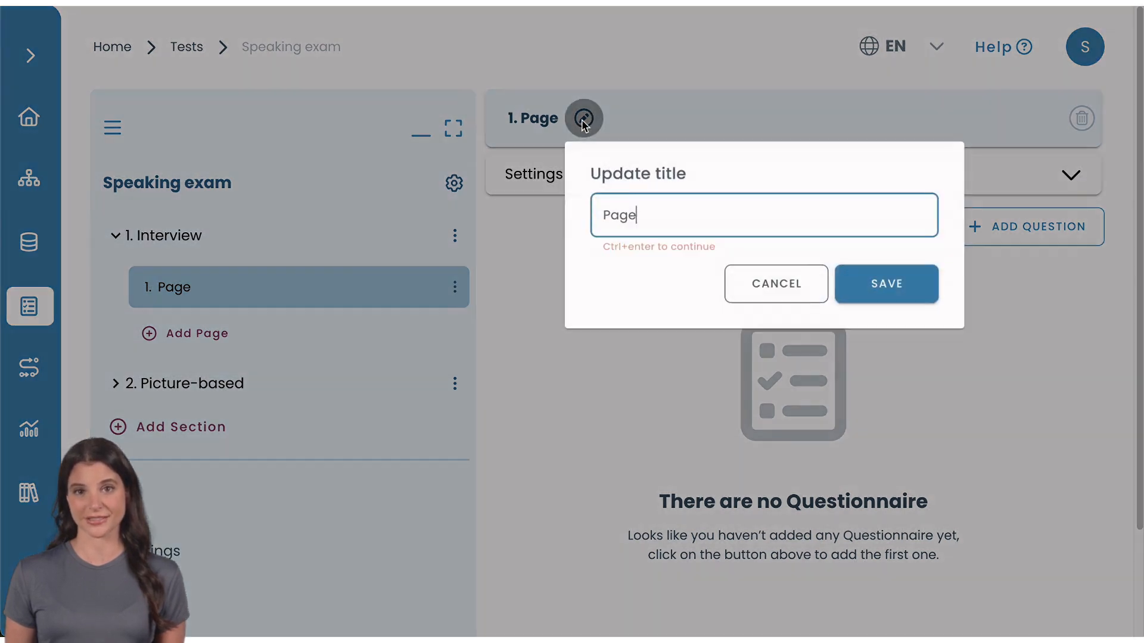
pyautogui.doubleClick(652, 220)
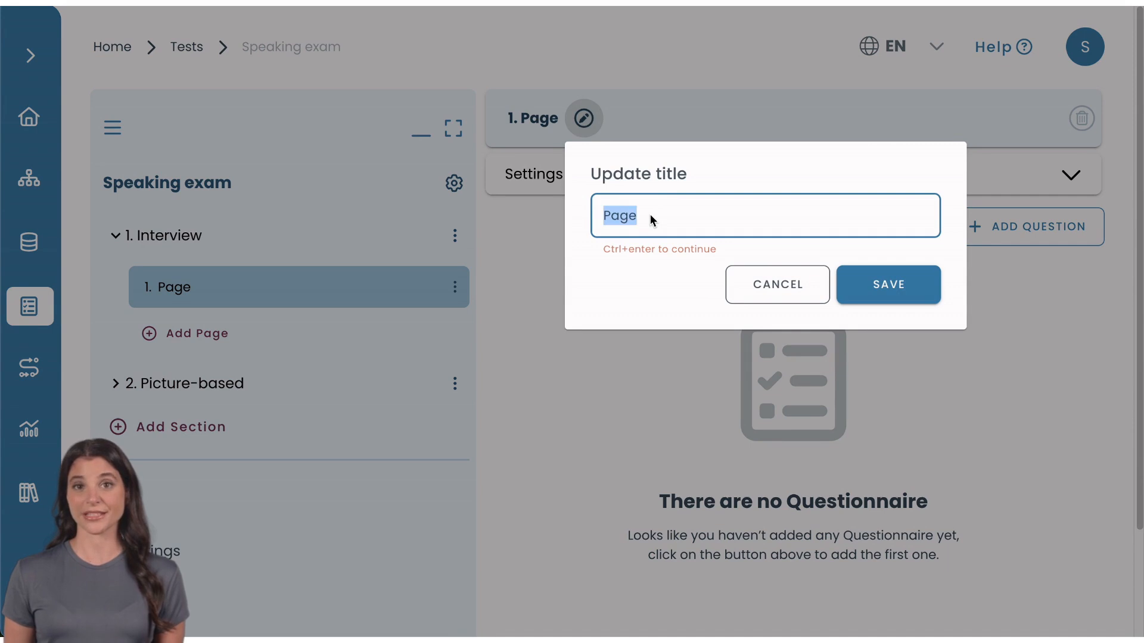
pyautogui.write('Self in')
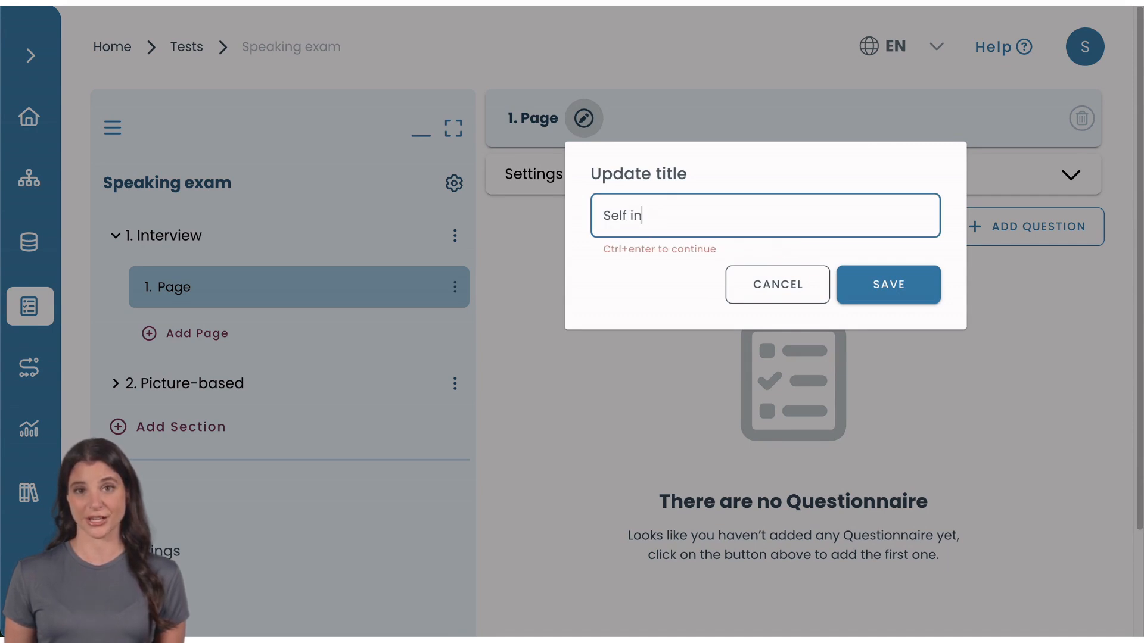
pyautogui.write('troduction')
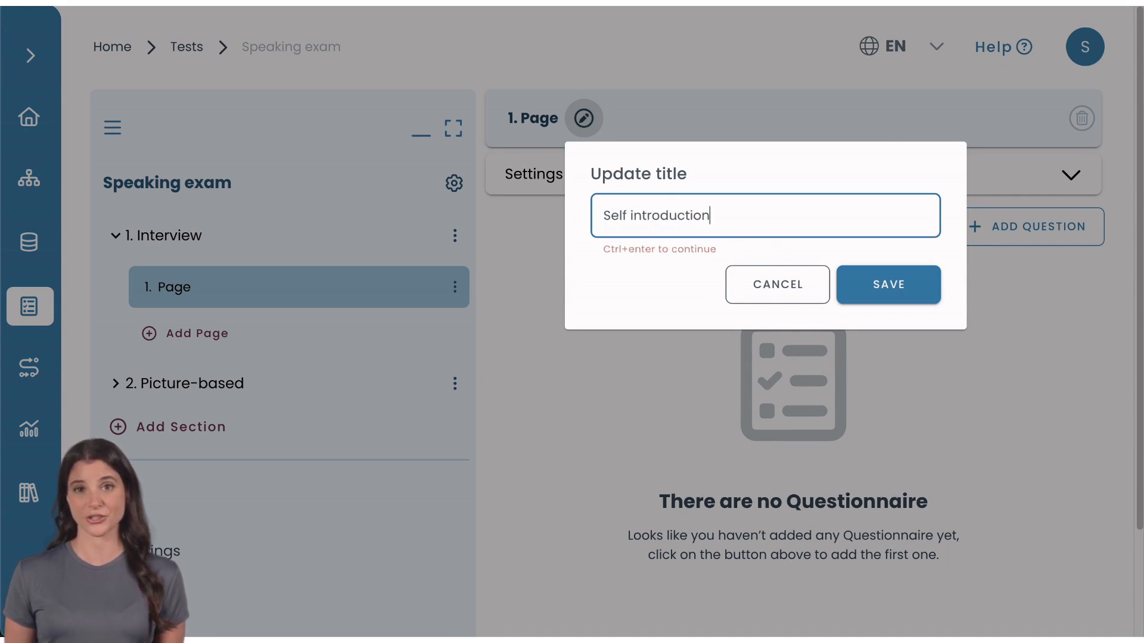
pyautogui.click(916, 288)
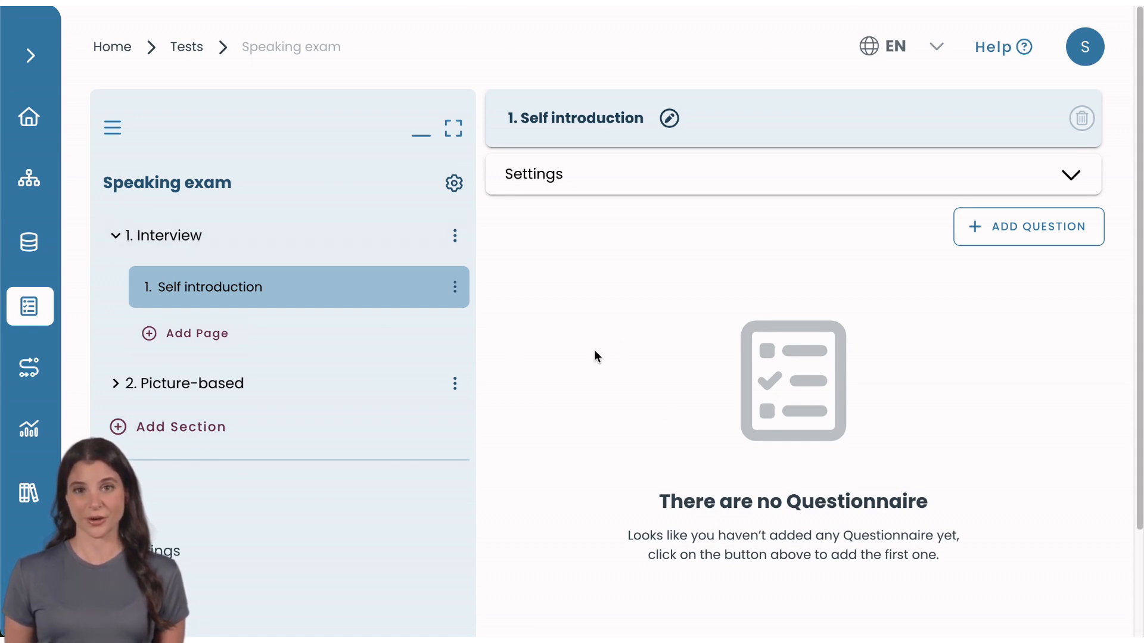
# Create an Audio Recorder question on the Self introduction page.
pyautogui.click(980, 234)
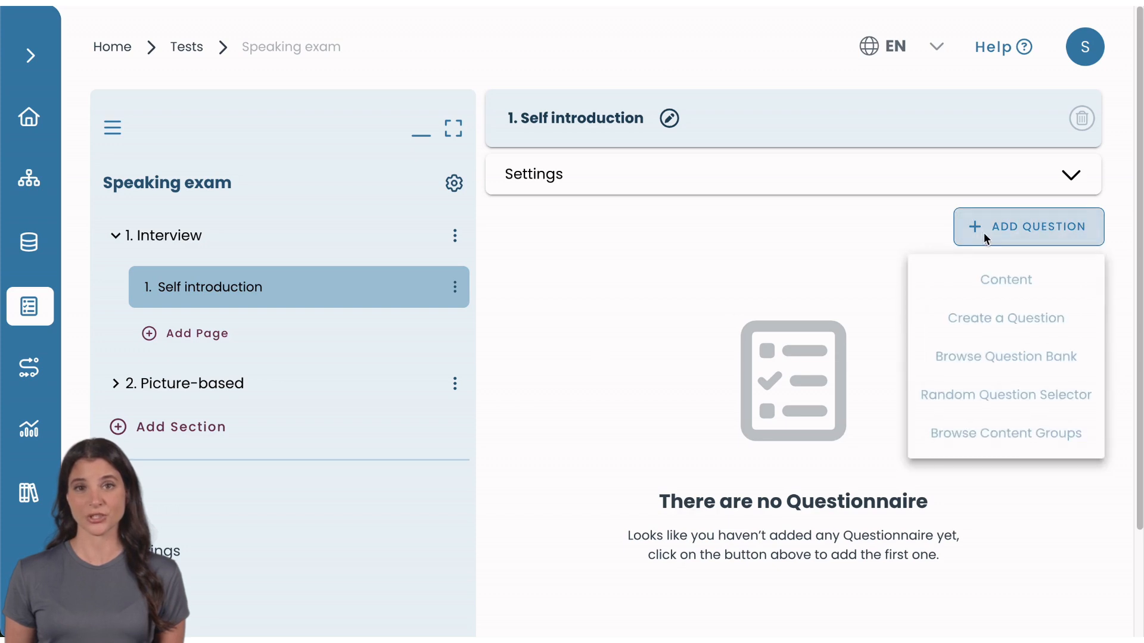
pyautogui.click(1026, 319)
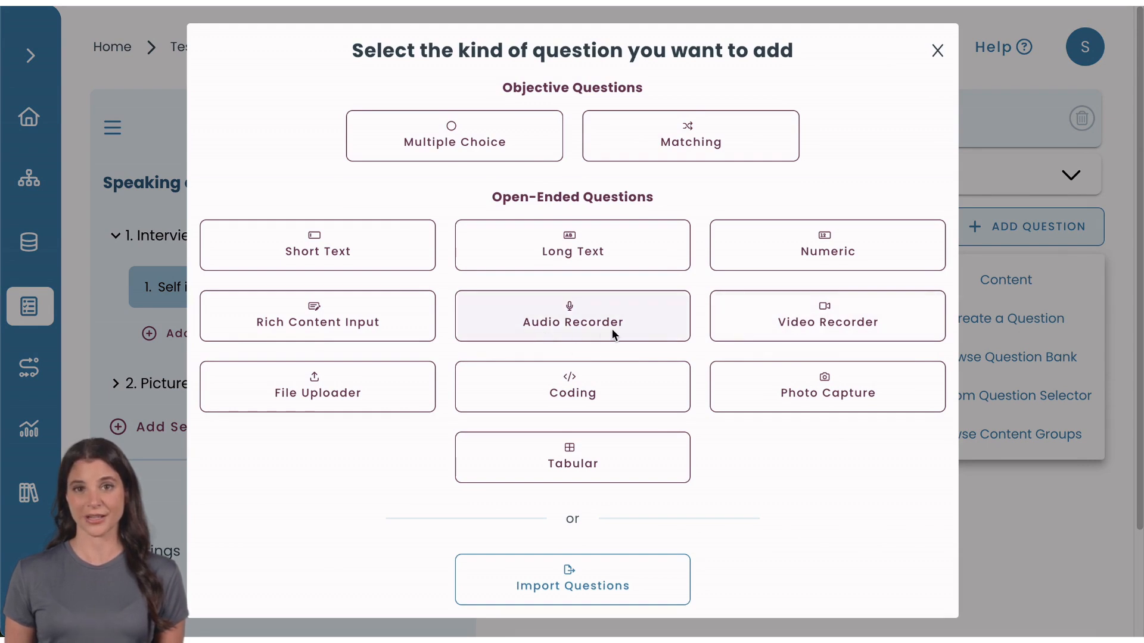
pyautogui.click(526, 326)
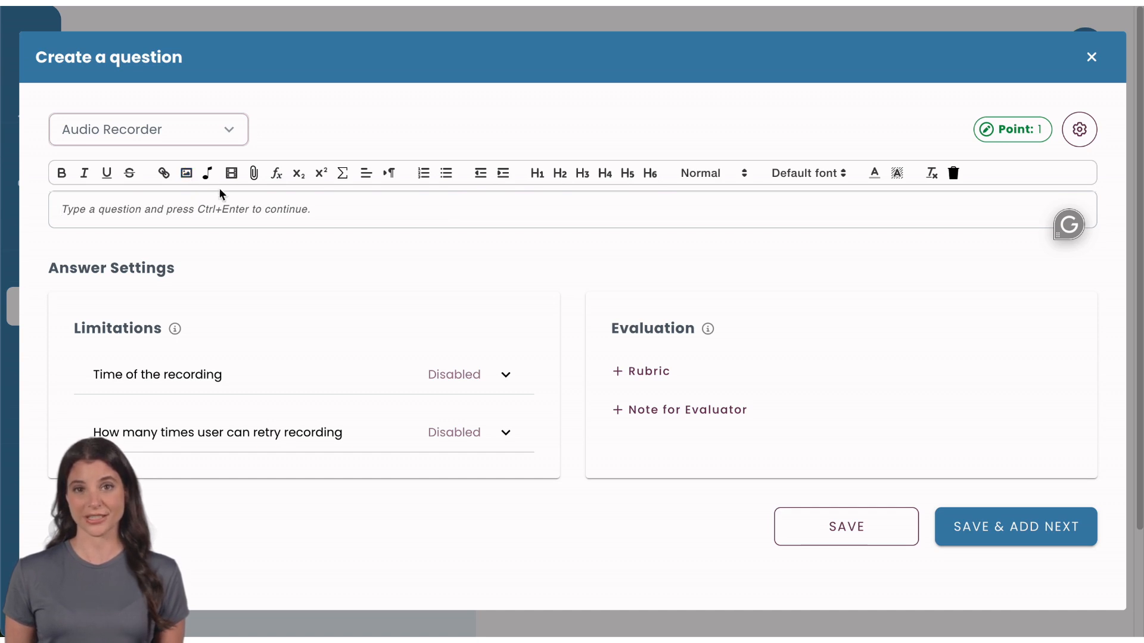
# Inspect the options for adding audio and an image to the question text.
pyautogui.click(207, 174)
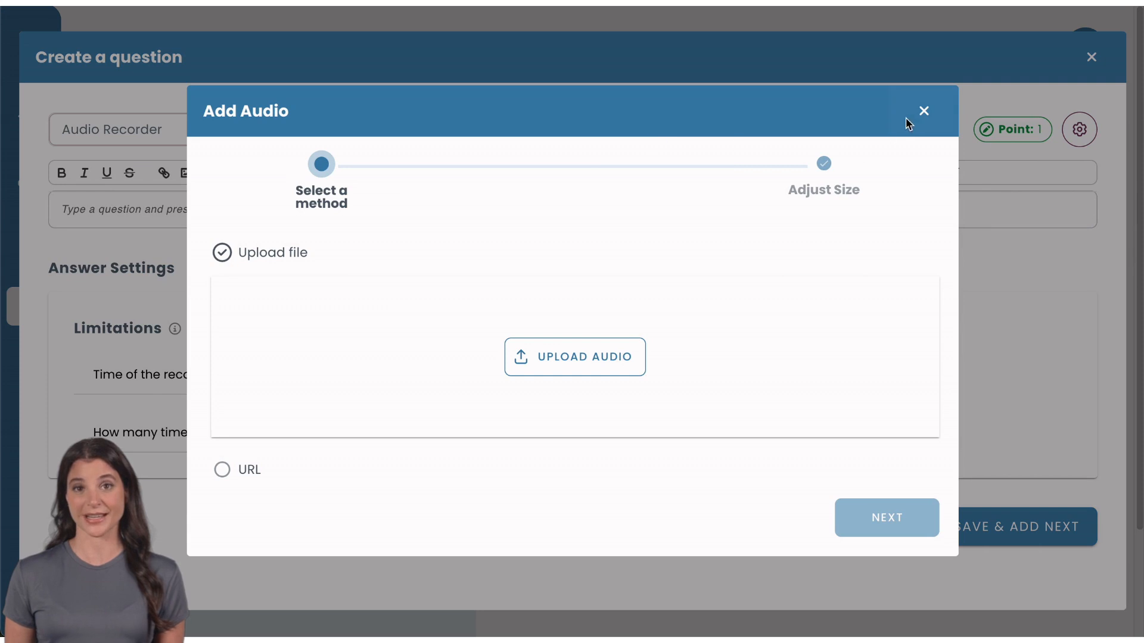
pyautogui.click(909, 116)
pyautogui.click(189, 172)
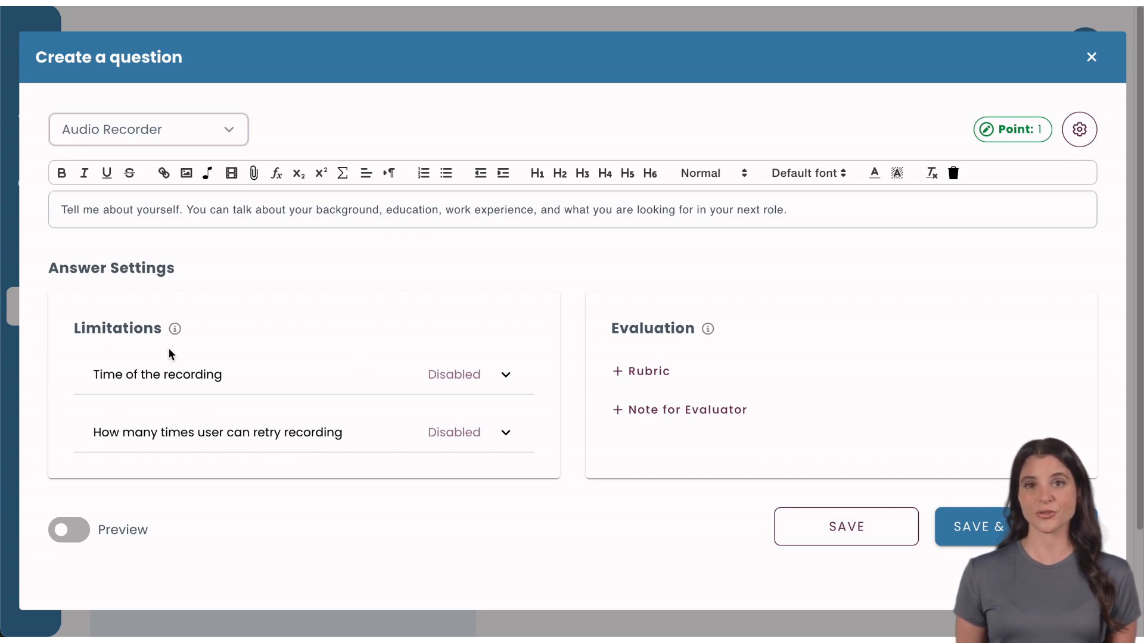
# Activate the recording time limit for the answer and set it to 120 seconds.
pyautogui.click(234, 375)
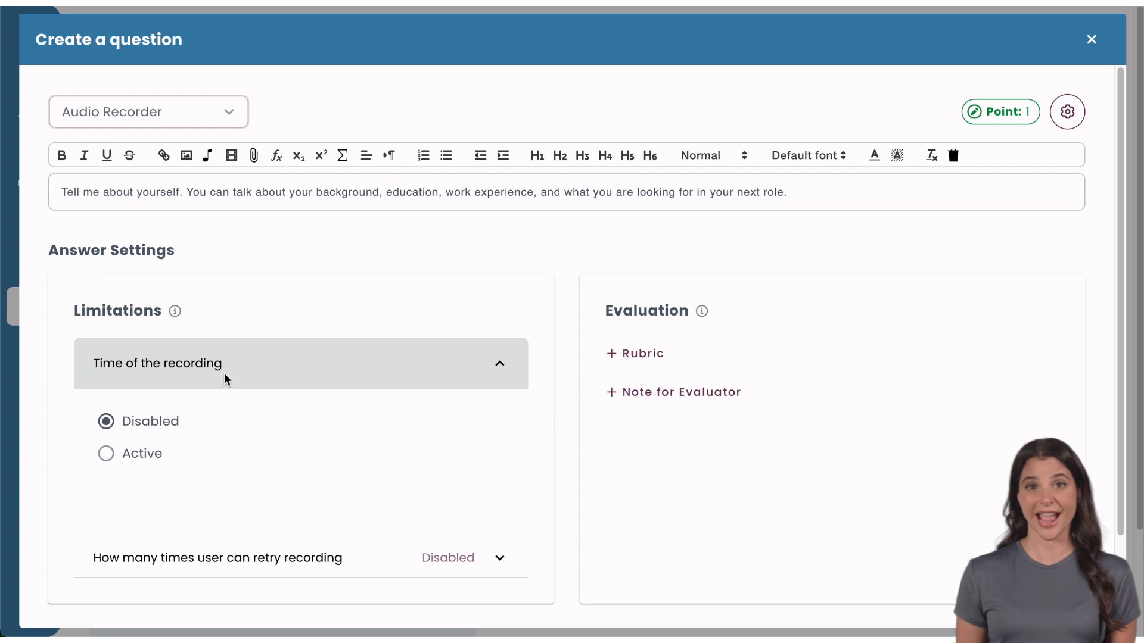
pyautogui.click(108, 453)
pyautogui.click(296, 429)
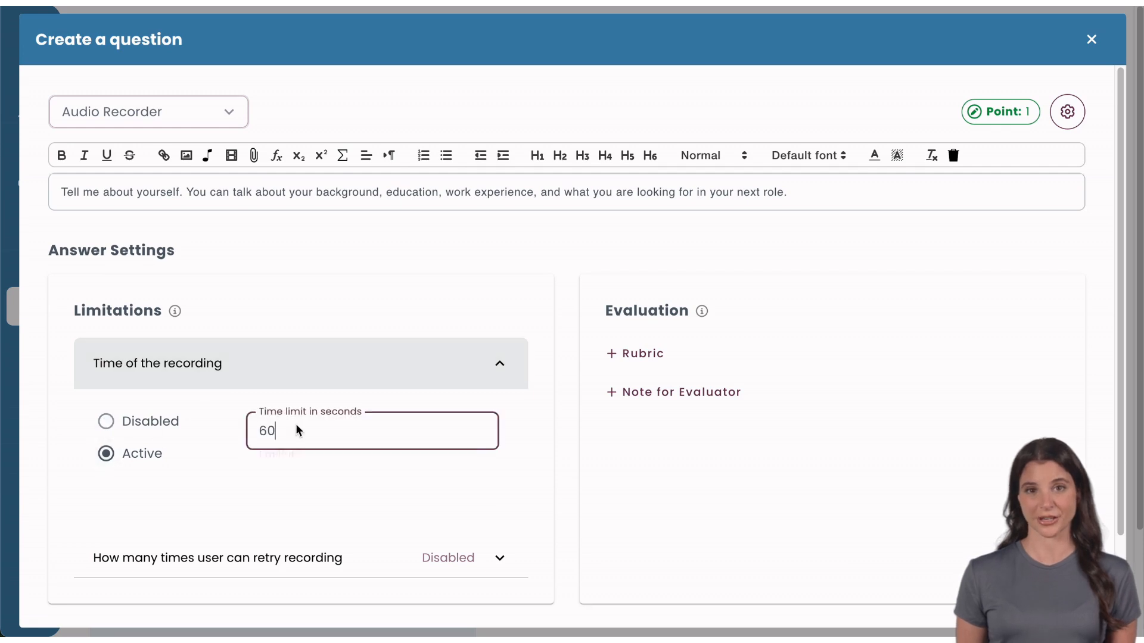
pyautogui.click(265, 433)
pyautogui.press('BackSpace')
pyautogui.write('12')
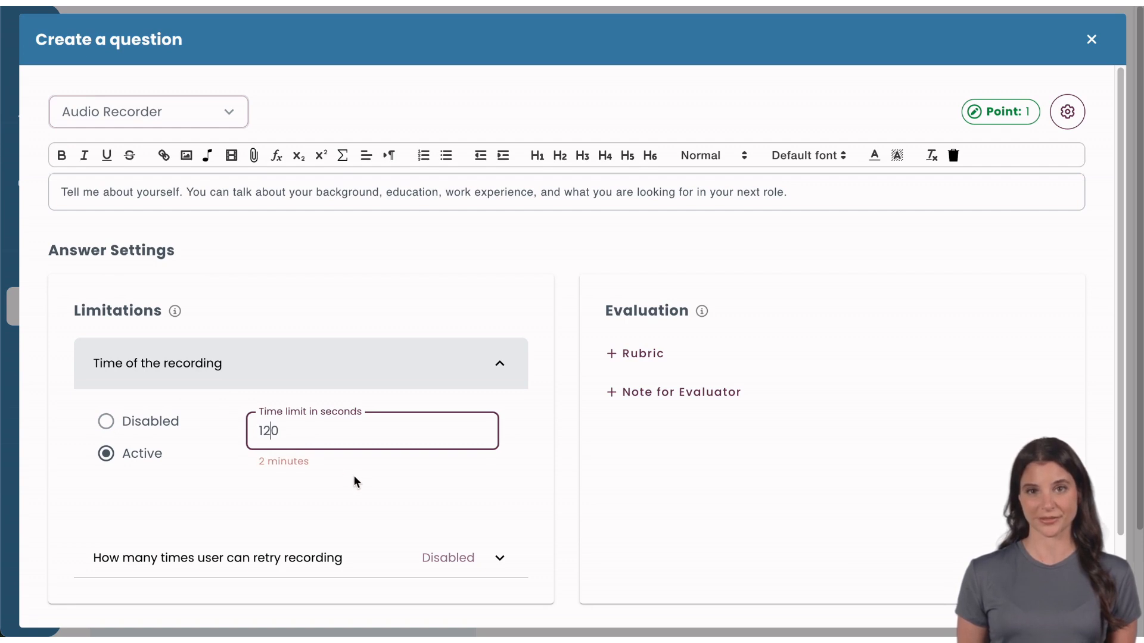
pyautogui.click(499, 363)
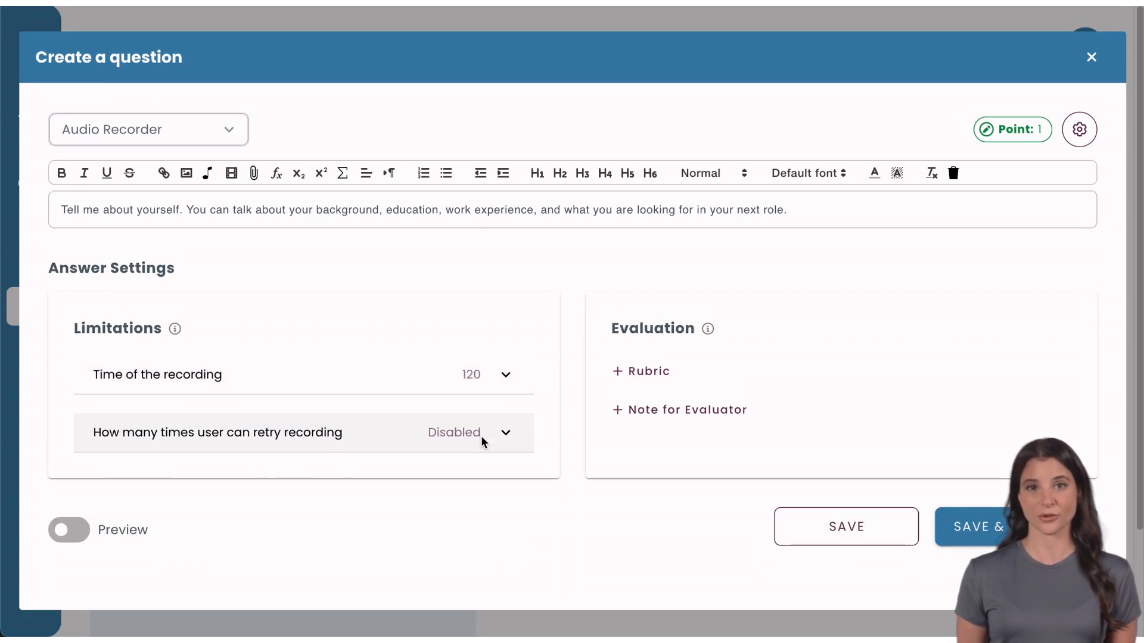
# Activate the limit on recording retries and set it to 2.
pyautogui.click(301, 450)
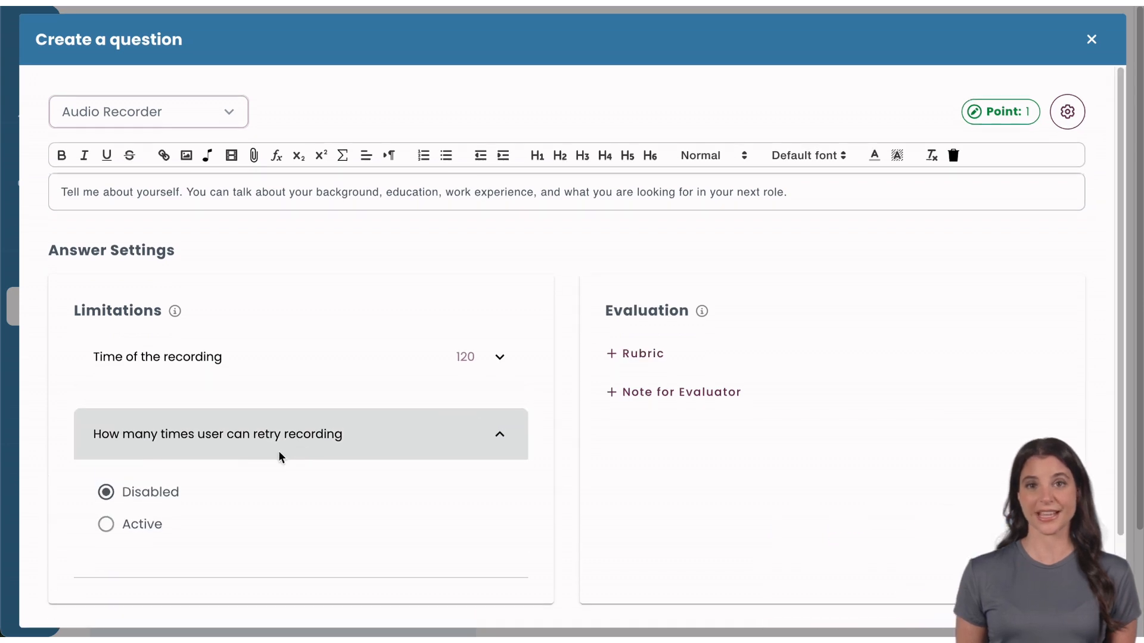
pyautogui.click(117, 526)
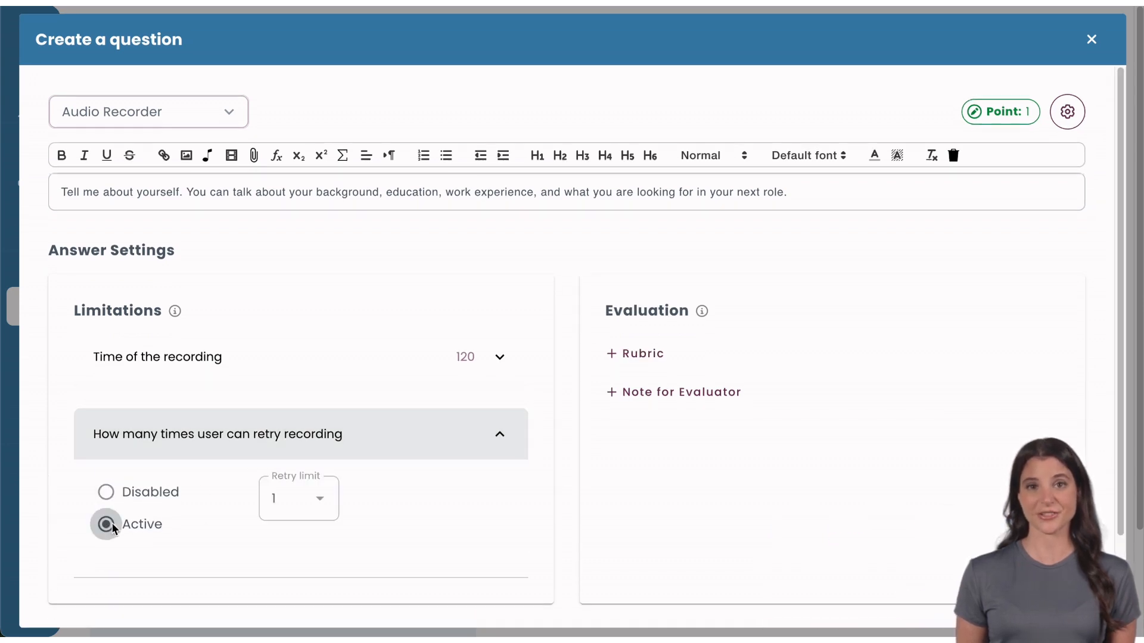
pyautogui.click(294, 500)
pyautogui.click(293, 294)
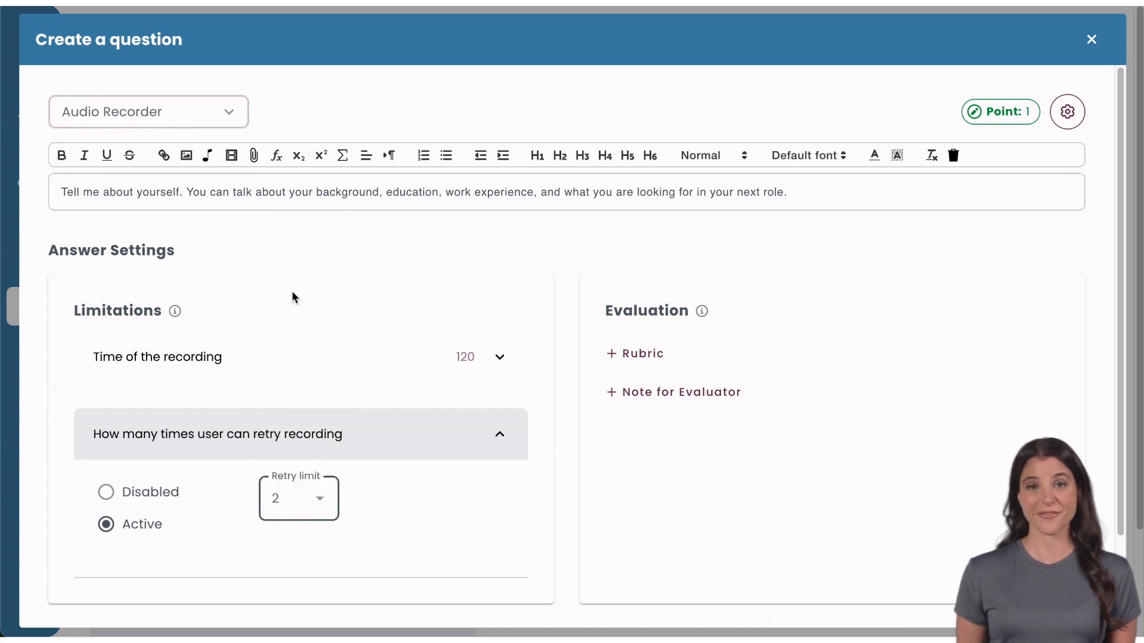
pyautogui.click(420, 432)
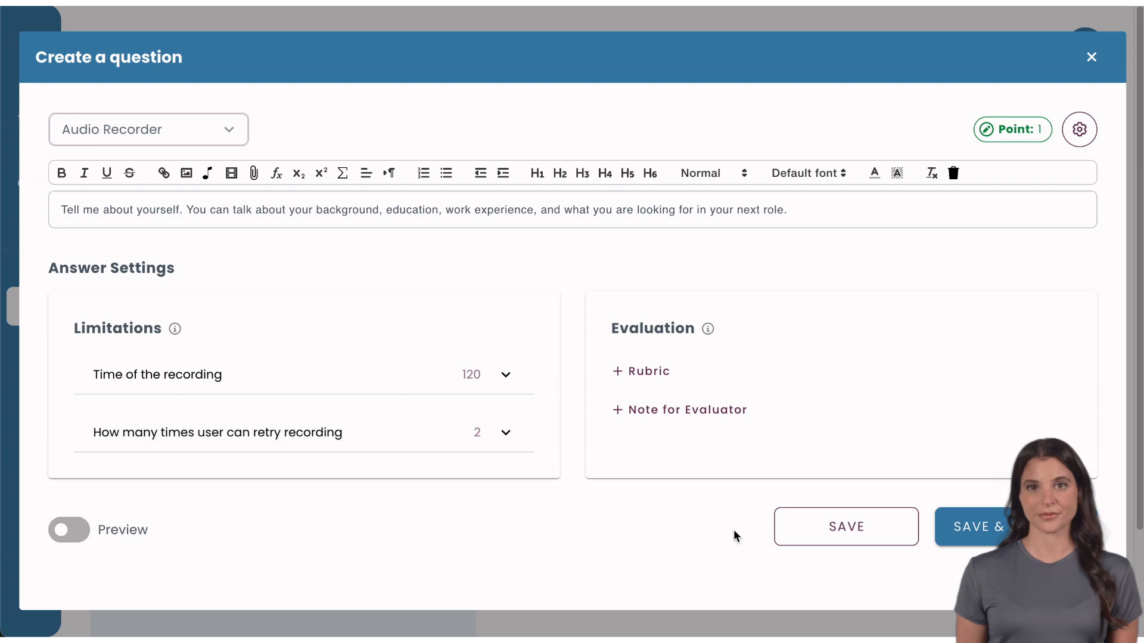
# Turn on the question preview and examine how the recording question appears.
pyautogui.click(70, 530)
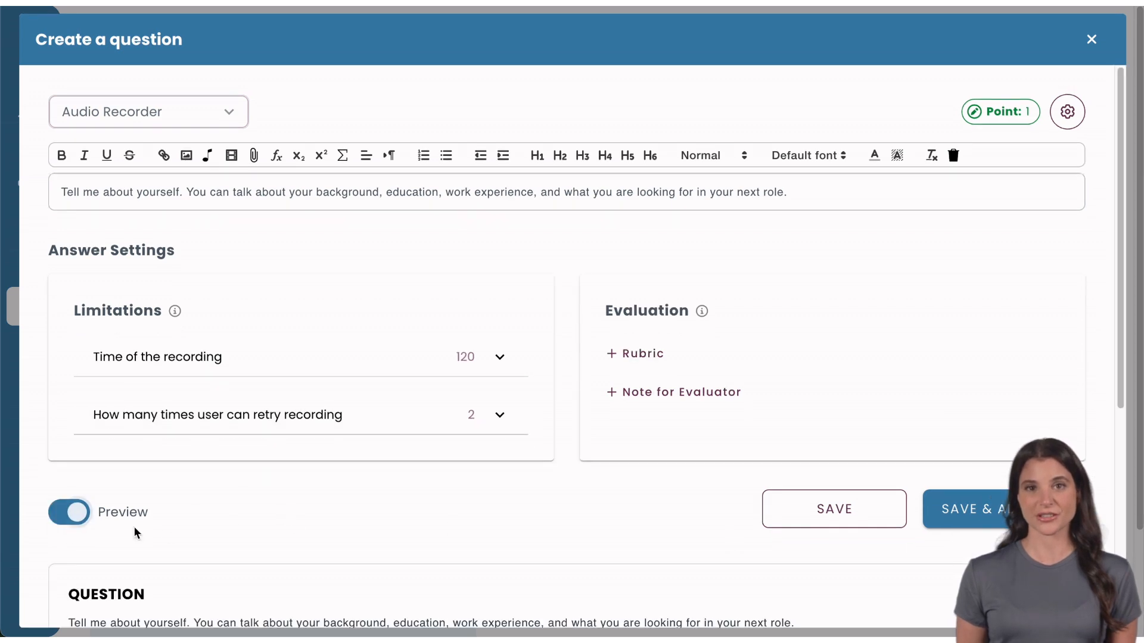
pyautogui.scroll(-5, 368, 513)
pyautogui.scroll(-1, 368, 515)
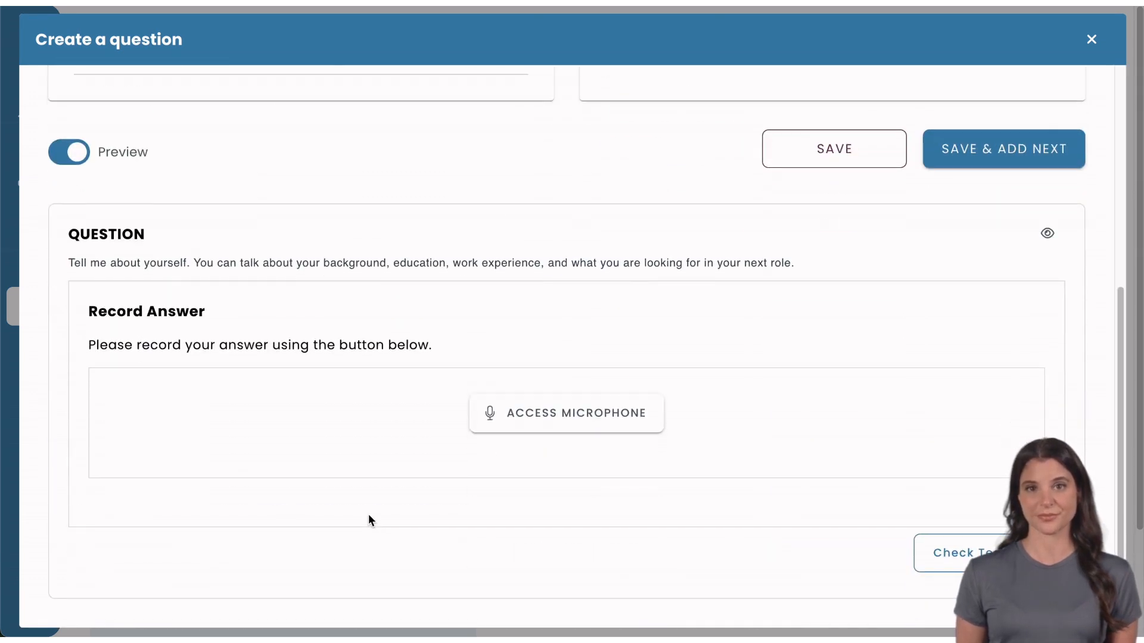
pyautogui.scroll(6, 368, 519)
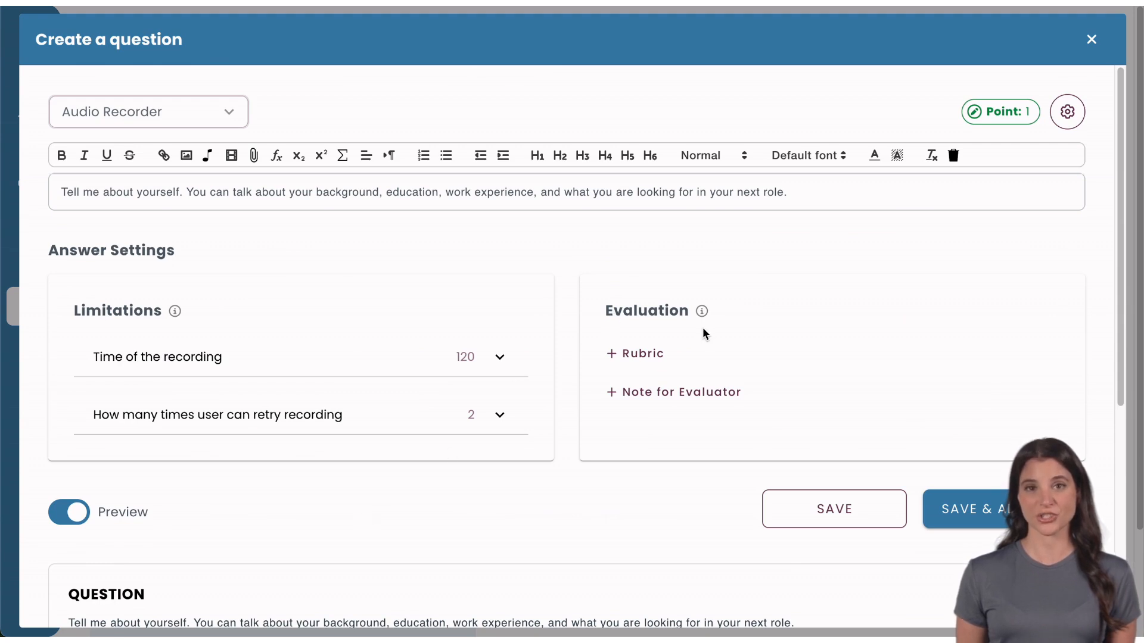
# Examine the evaluation rubric table and its available rubric kinds, and close it without adding a rubric.
pyautogui.click(651, 355)
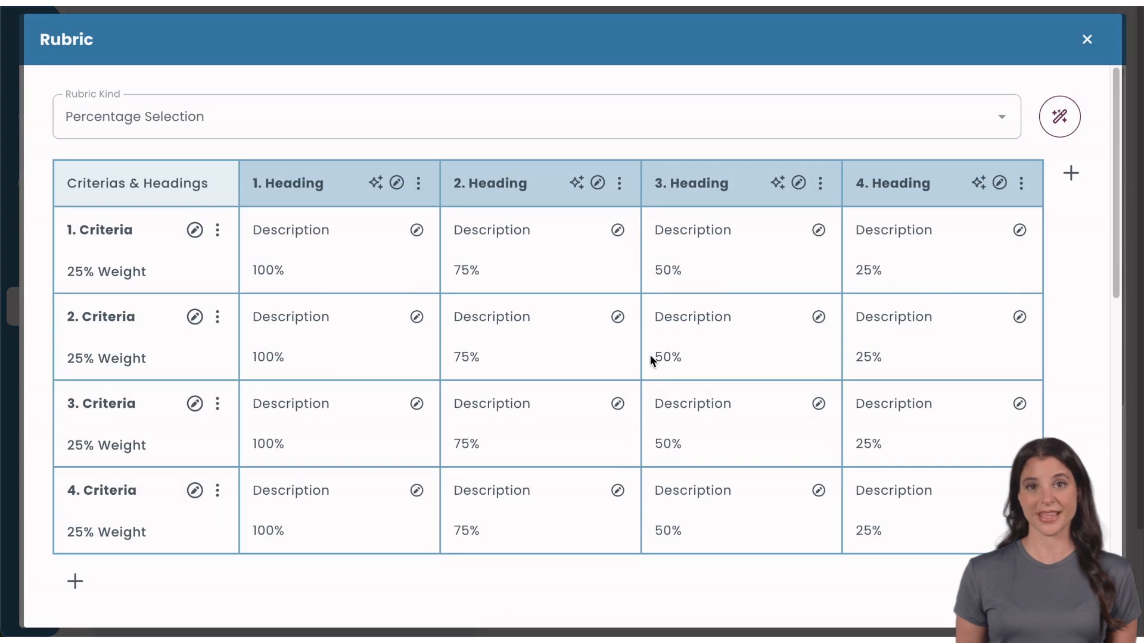
pyautogui.click(540, 132)
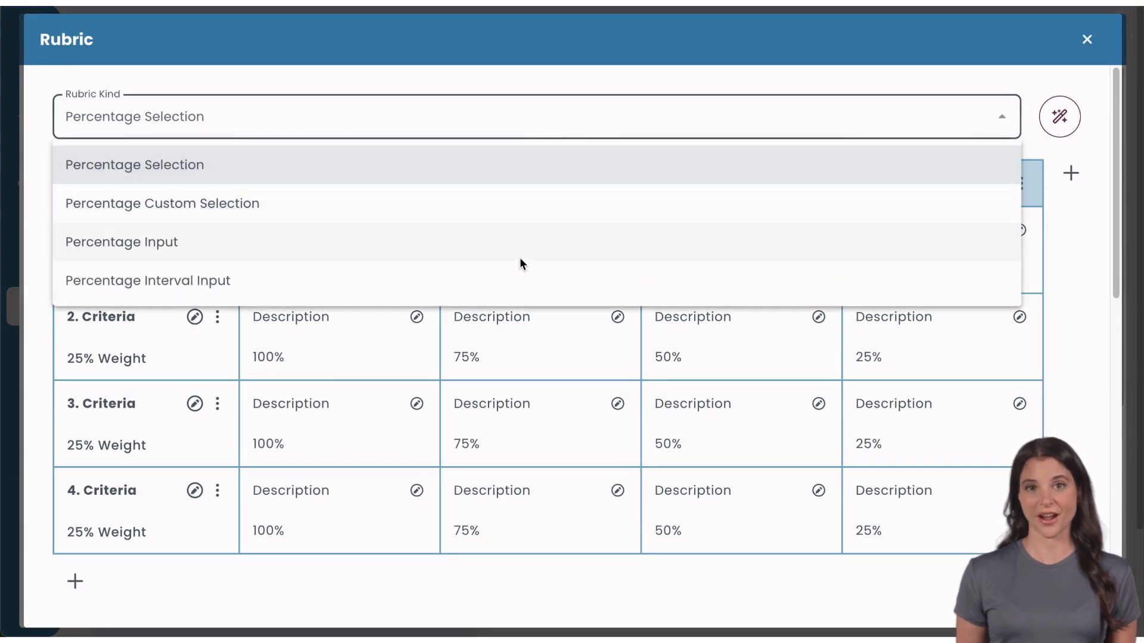
pyautogui.click(520, 122)
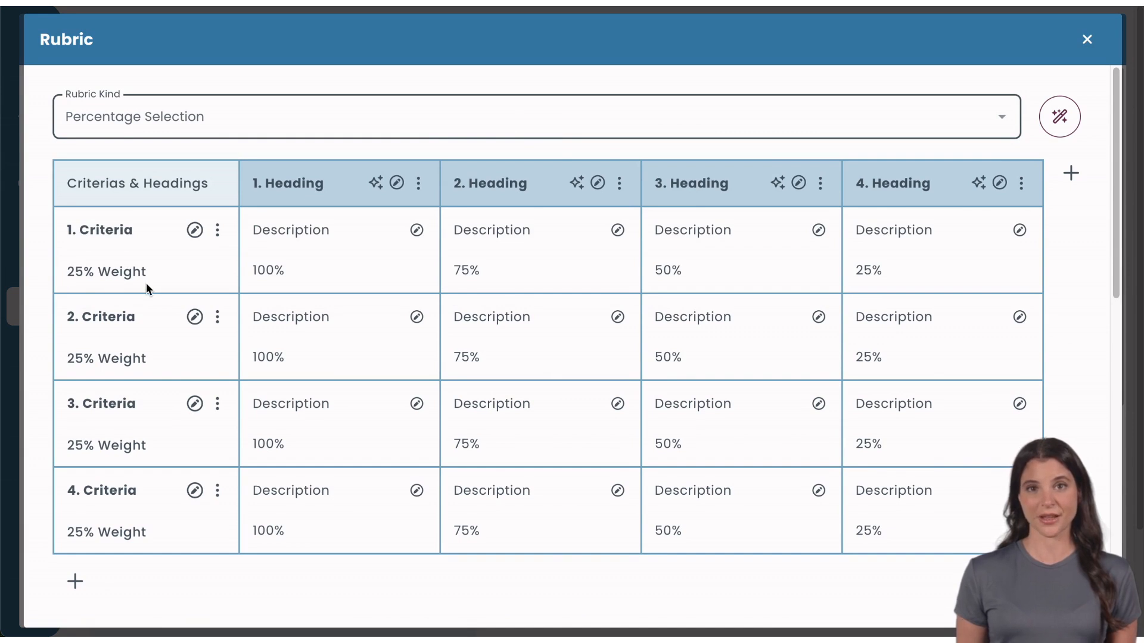
pyautogui.click(1072, 45)
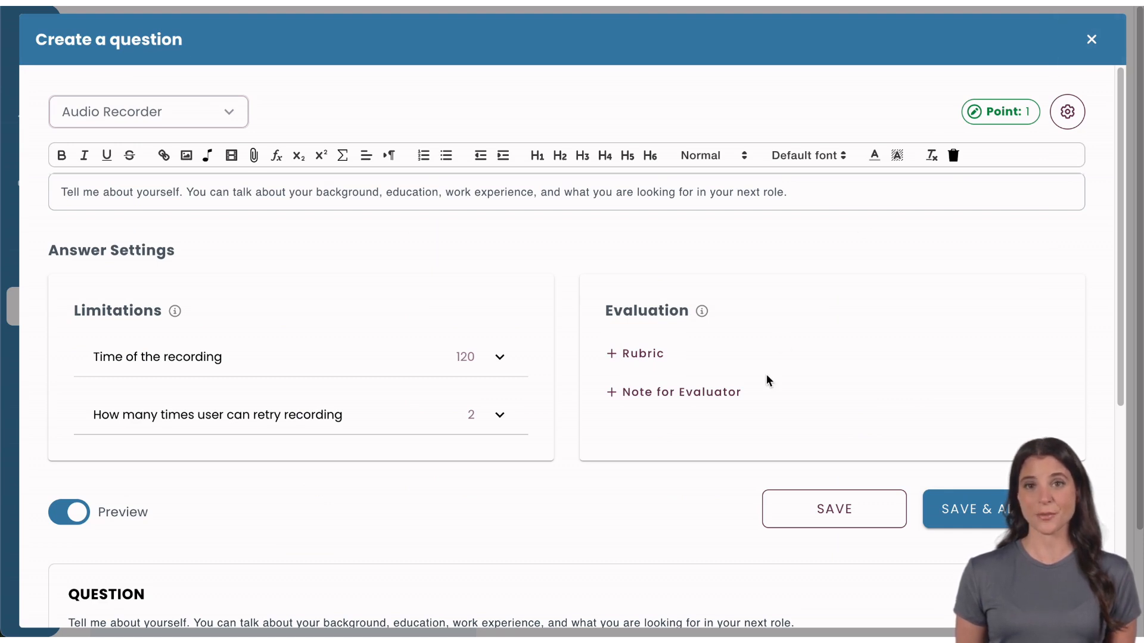
# Check the evaluator note editor without adding a note, and save the Audio Recorder question.
pyautogui.click(707, 396)
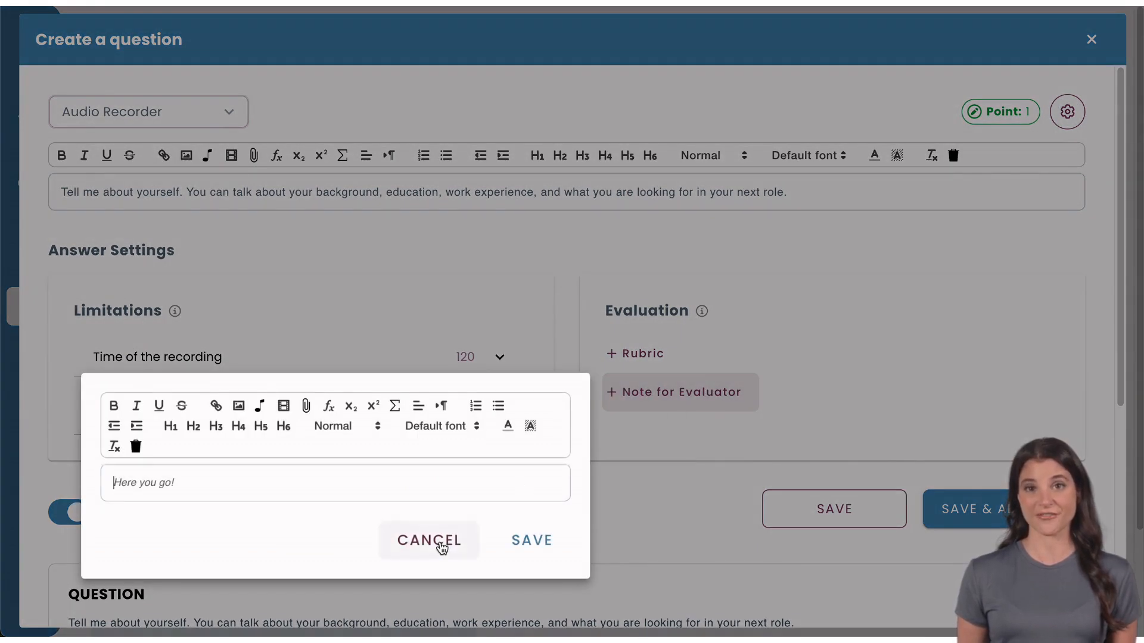
pyautogui.click(441, 547)
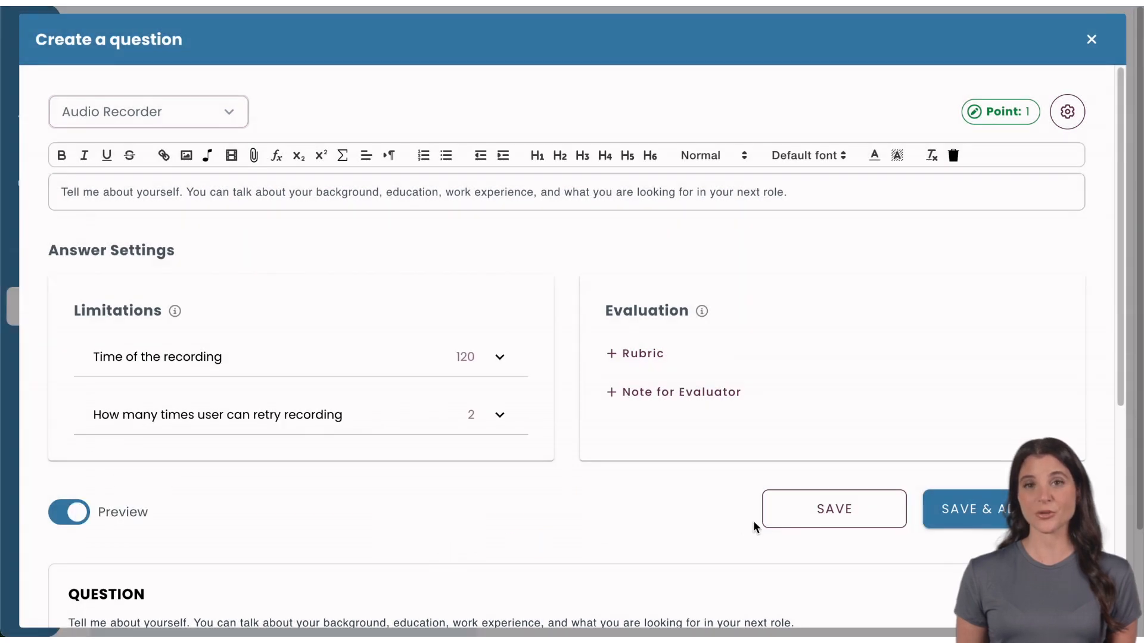
pyautogui.click(775, 523)
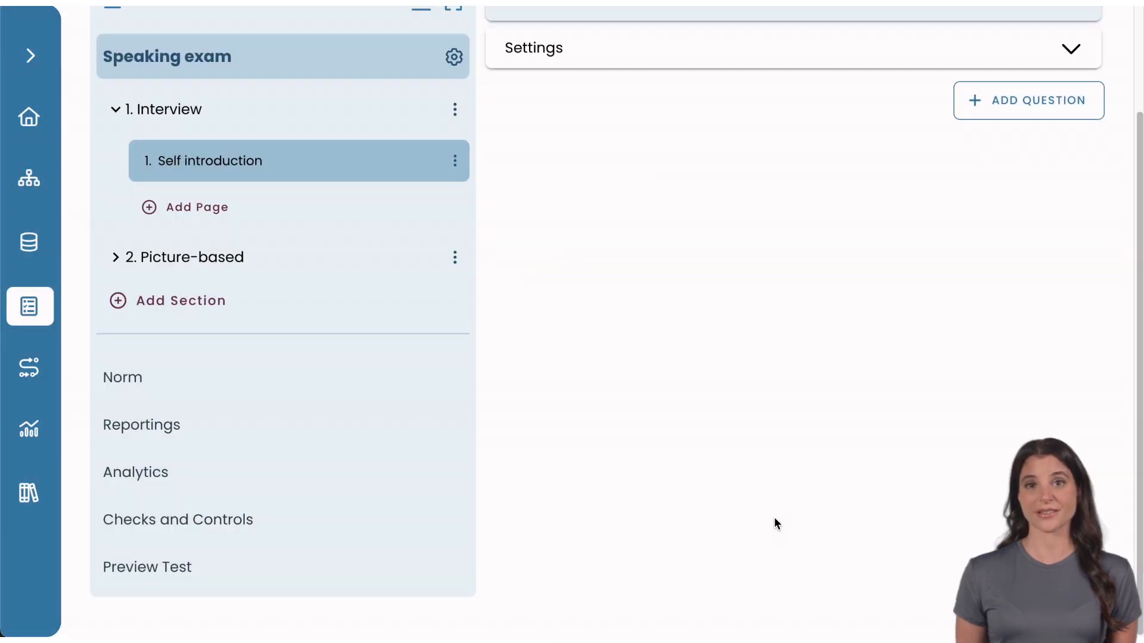
# Set the time limit for the whole Speaking exam to 40 minutes in the test settings and save it.
pyautogui.scroll(2, 773, 517)
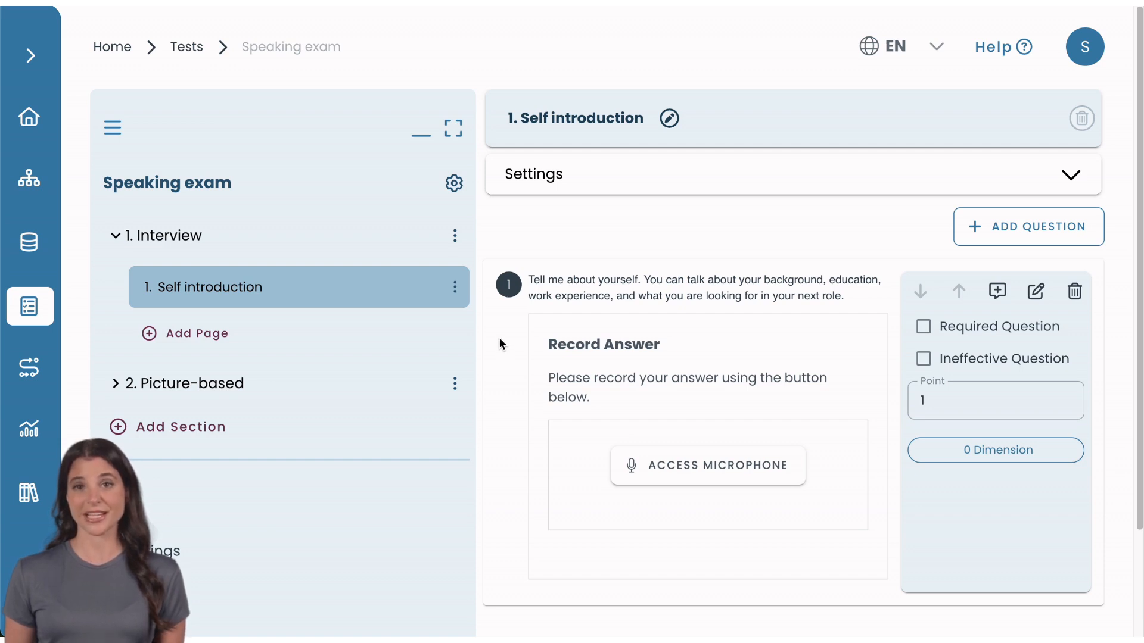
pyautogui.click(453, 189)
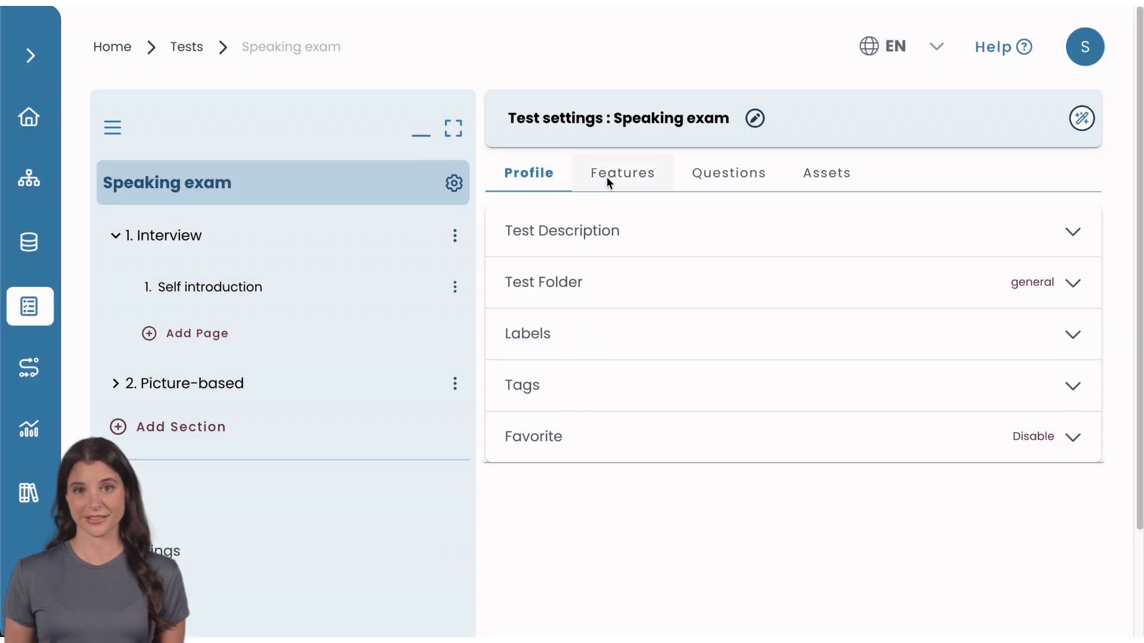
pyautogui.click(606, 177)
pyautogui.click(598, 439)
pyautogui.click(577, 517)
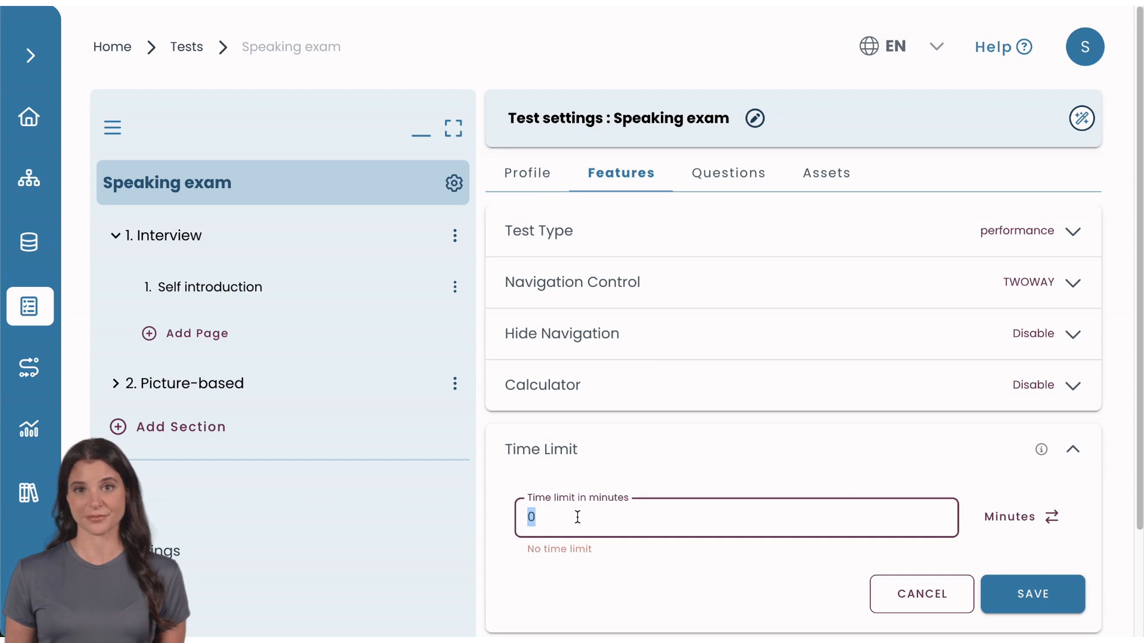
pyautogui.write('40')
pyautogui.click(993, 584)
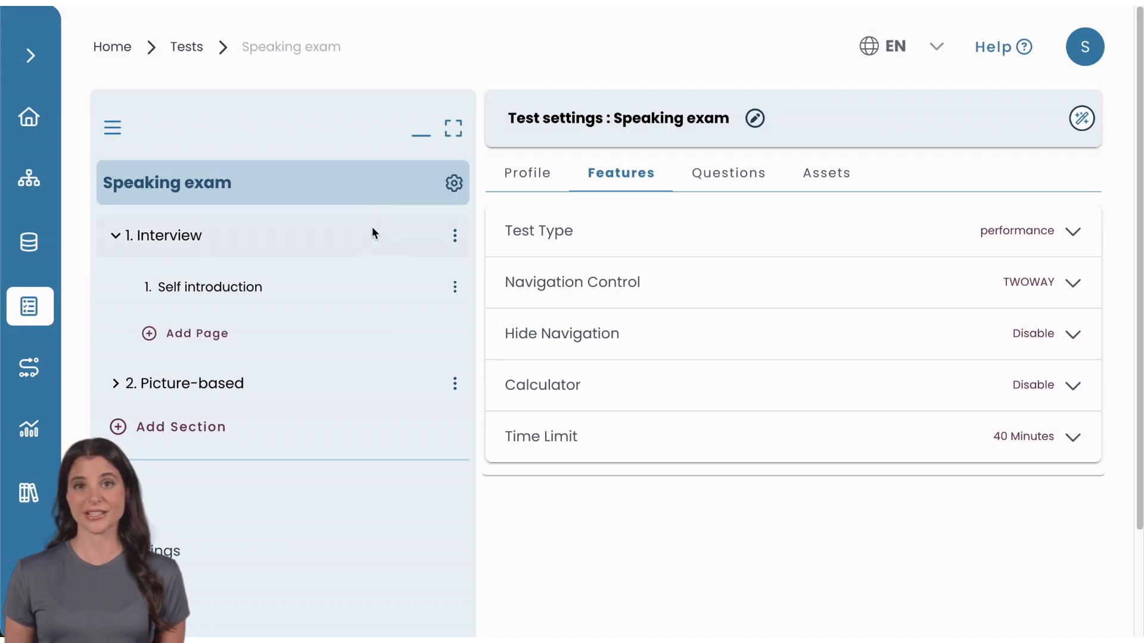
# Set the Interview section's own time limit to 20 minutes and save it.
pyautogui.click(371, 229)
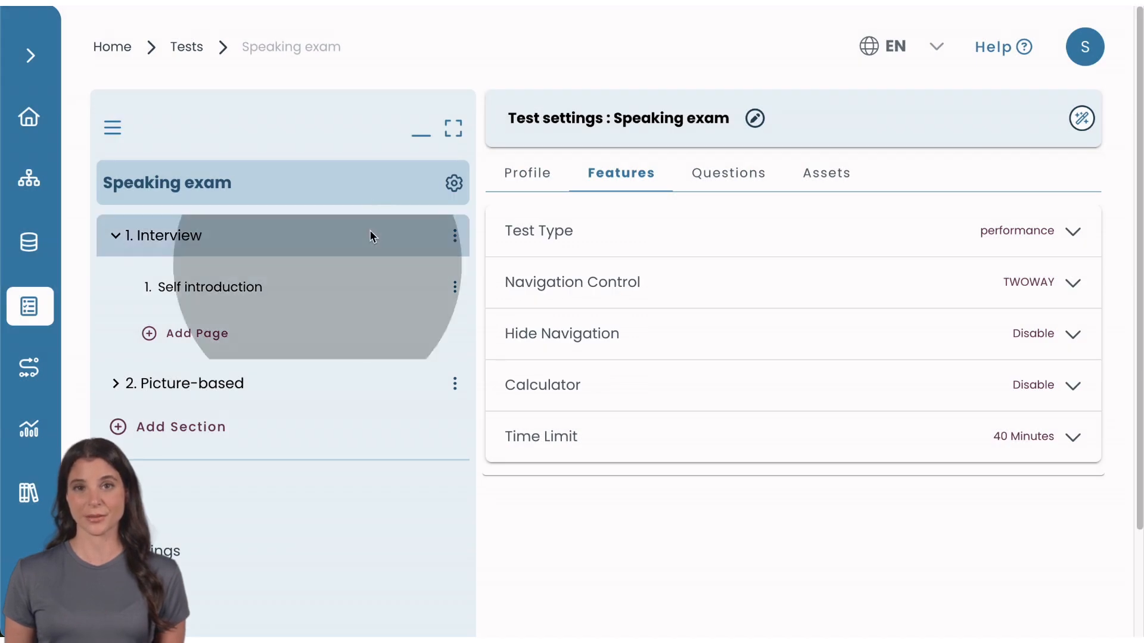
pyautogui.click(369, 230)
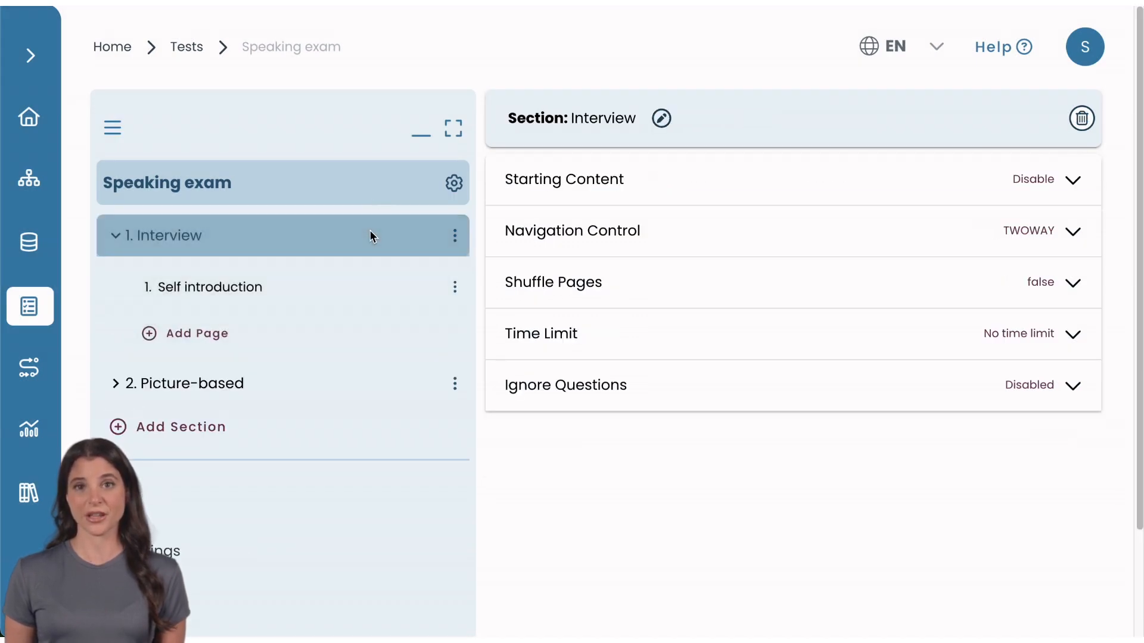
pyautogui.click(587, 336)
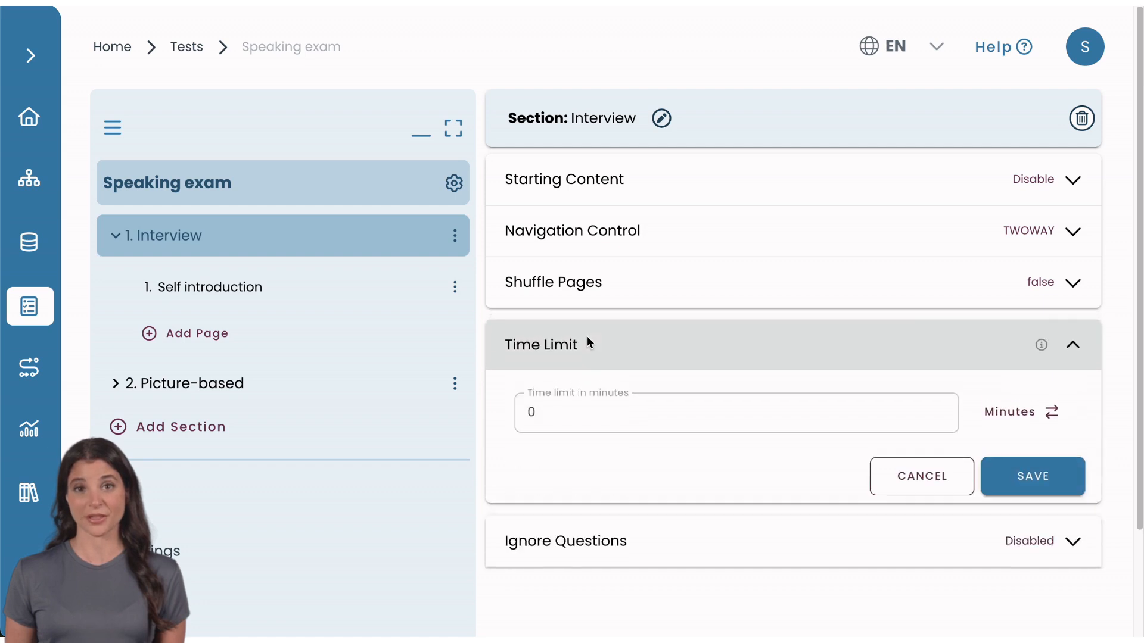
pyautogui.click(575, 415)
pyautogui.write('20')
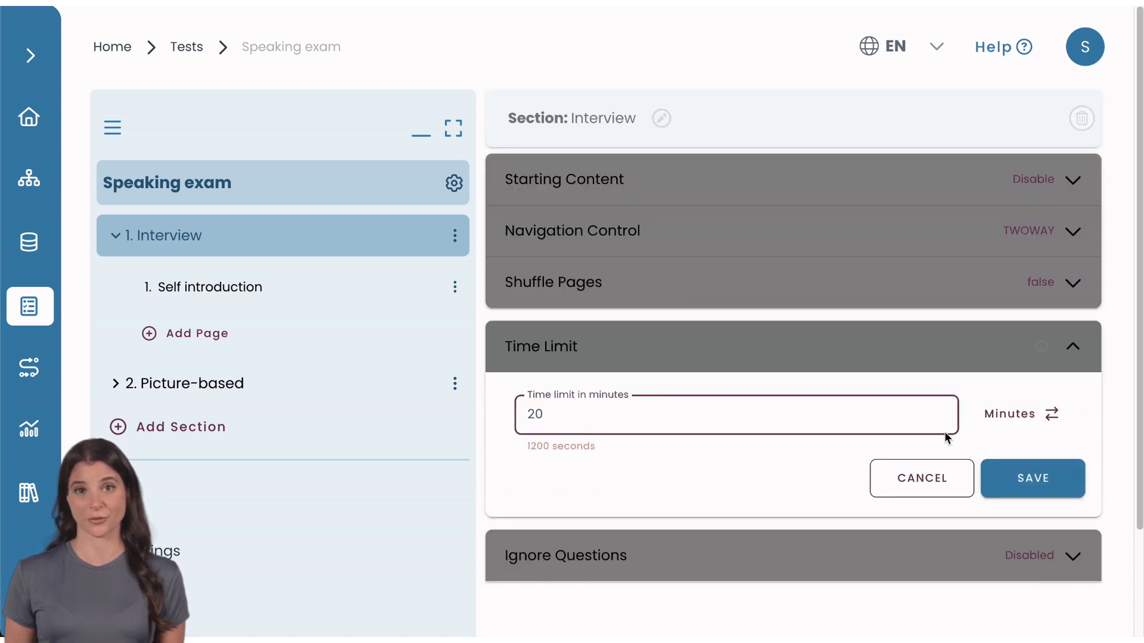
pyautogui.click(1001, 478)
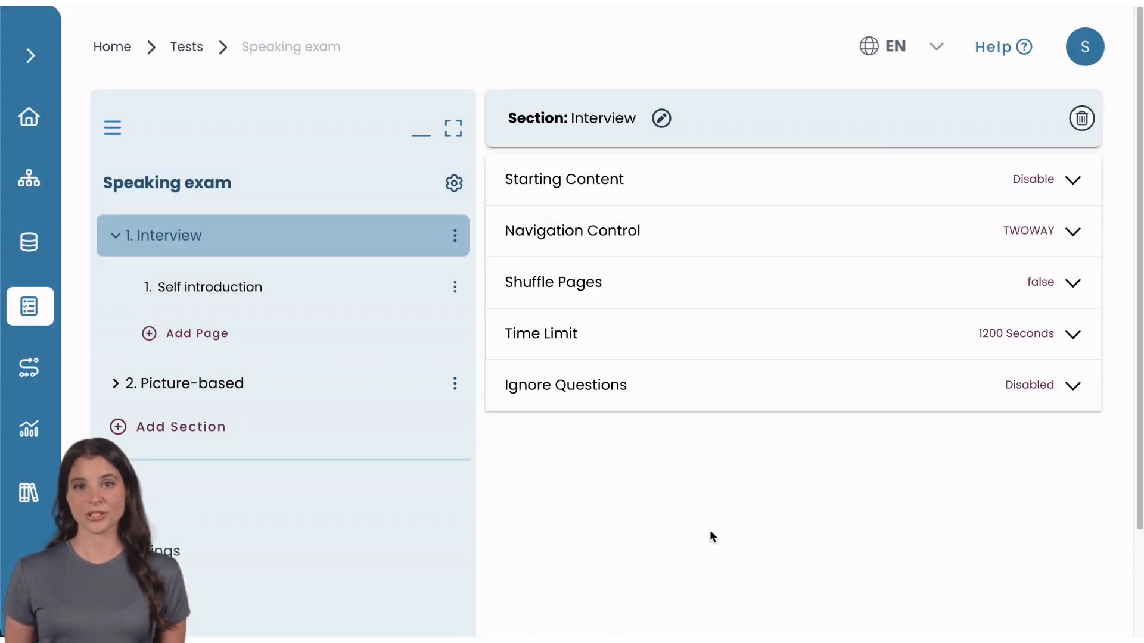
# Set up a new Real Usage task with Self-Registration, titled Speaking Exam, in the speaking folder with the Hiring use case.
pyautogui.click(41, 366)
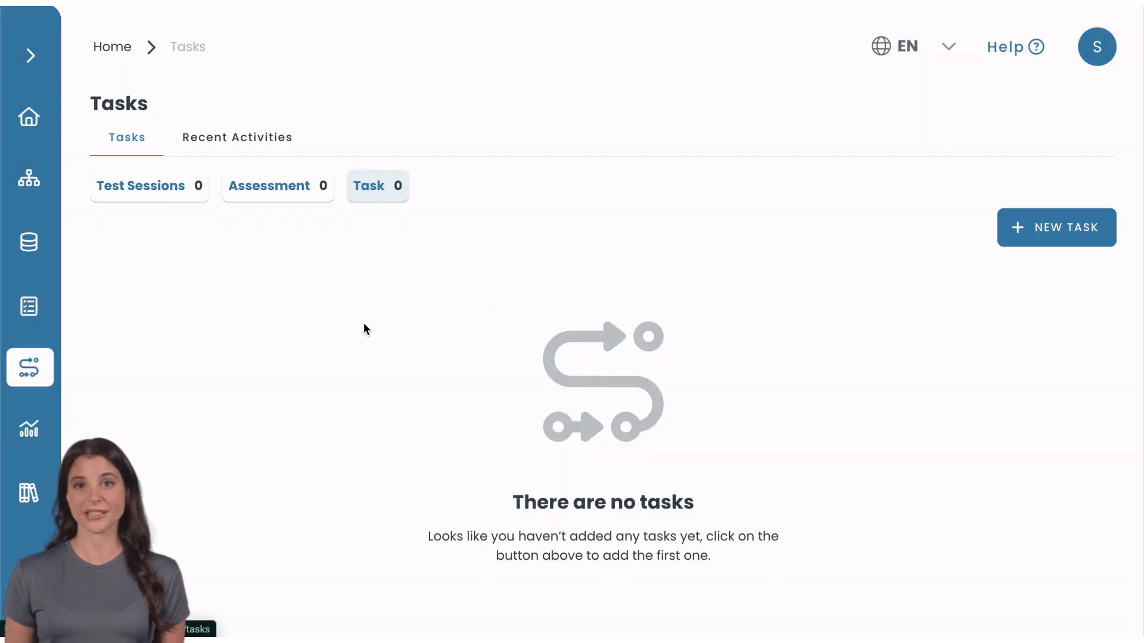
pyautogui.click(1024, 232)
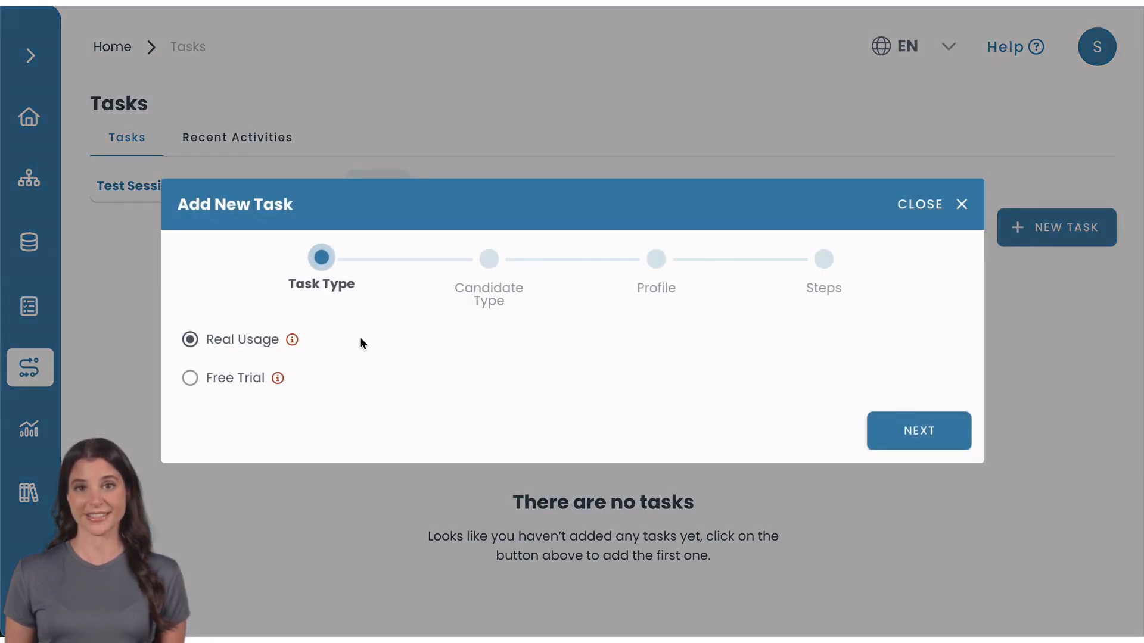
pyautogui.click(874, 432)
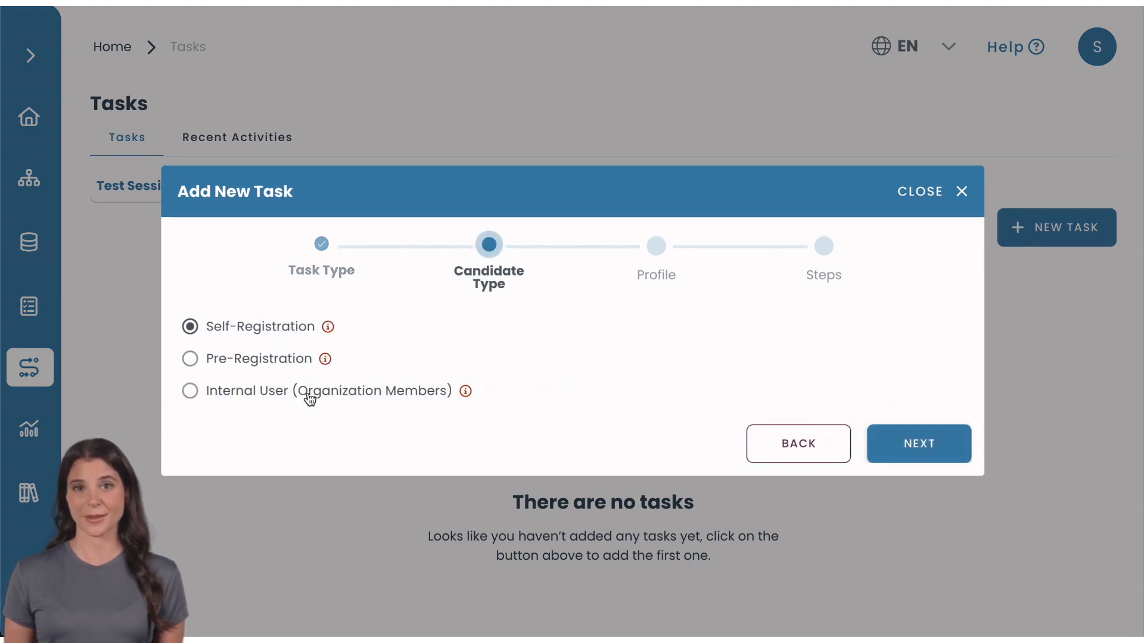
pyautogui.click(903, 441)
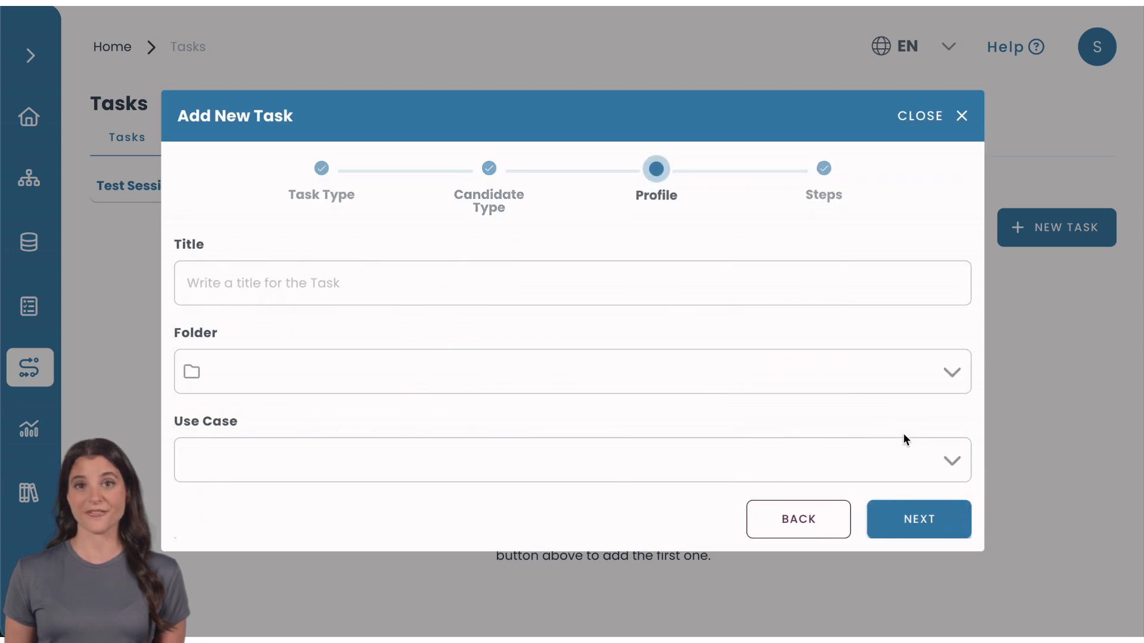
pyautogui.click(818, 287)
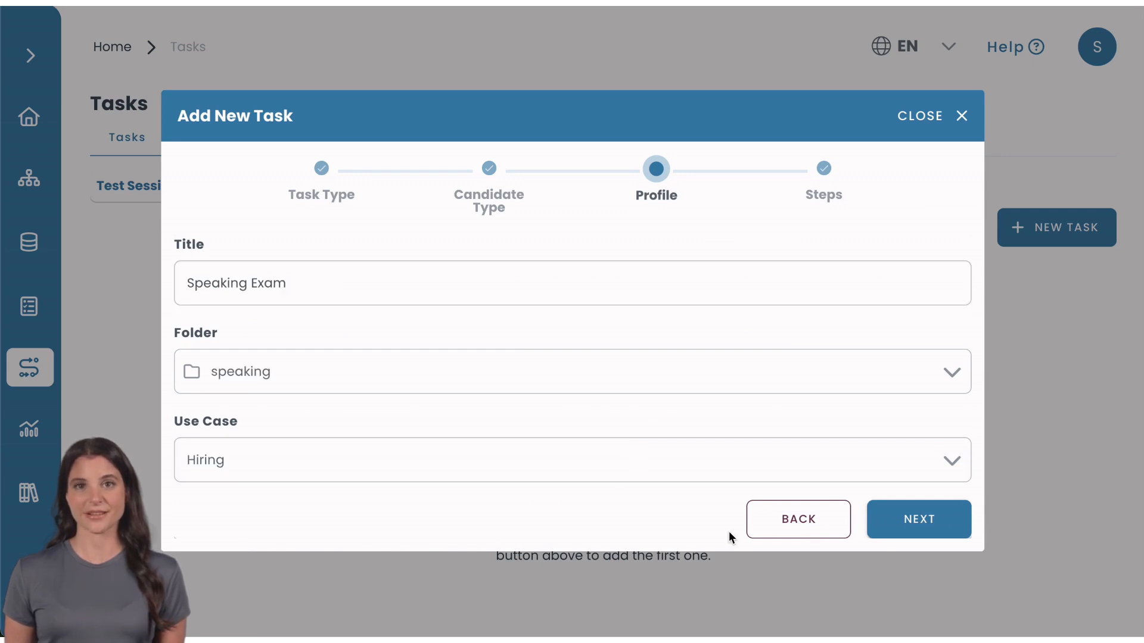
pyautogui.click(897, 519)
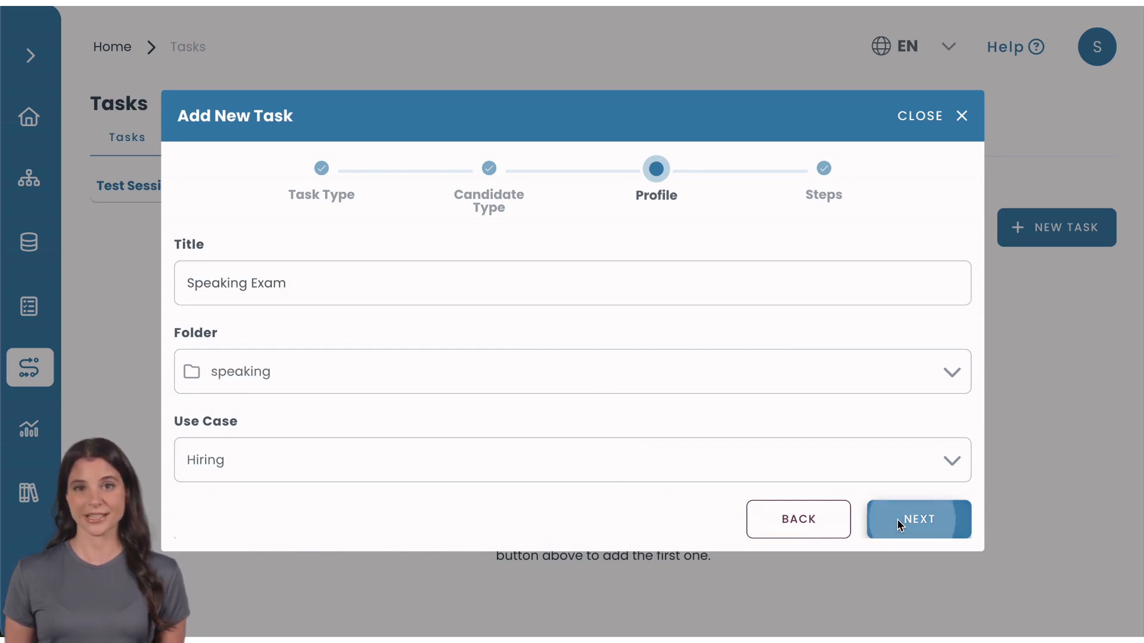
# Choose the Speaking exam from your own tests for the task, with Video webcam recording and automatic A.I. cheating detection.
pyautogui.click(894, 188)
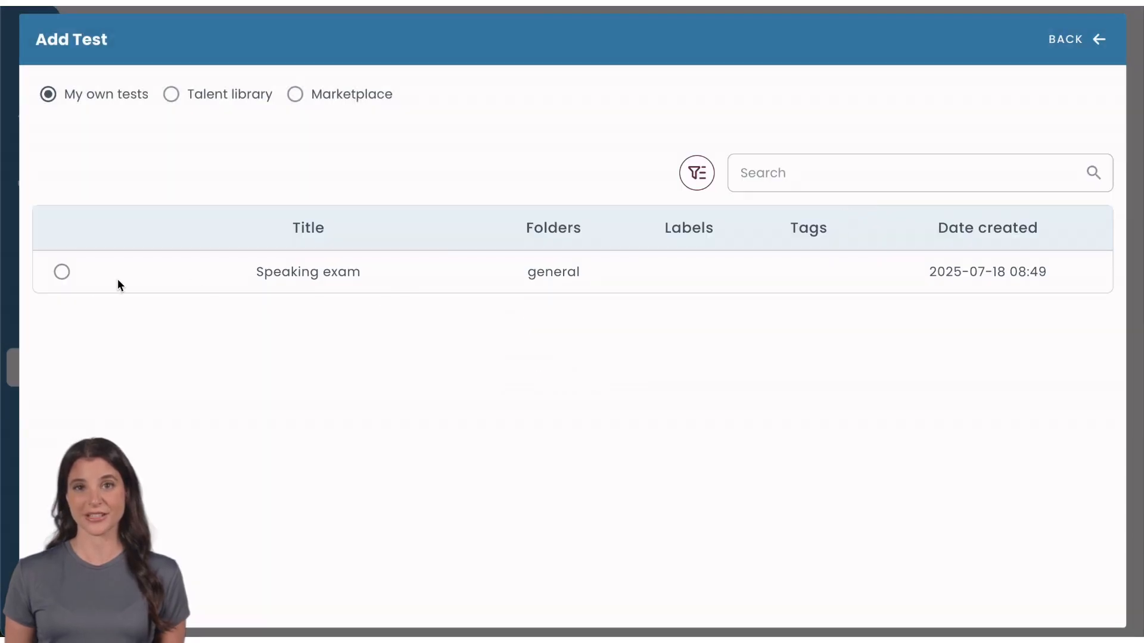
pyautogui.click(63, 273)
pyautogui.click(394, 305)
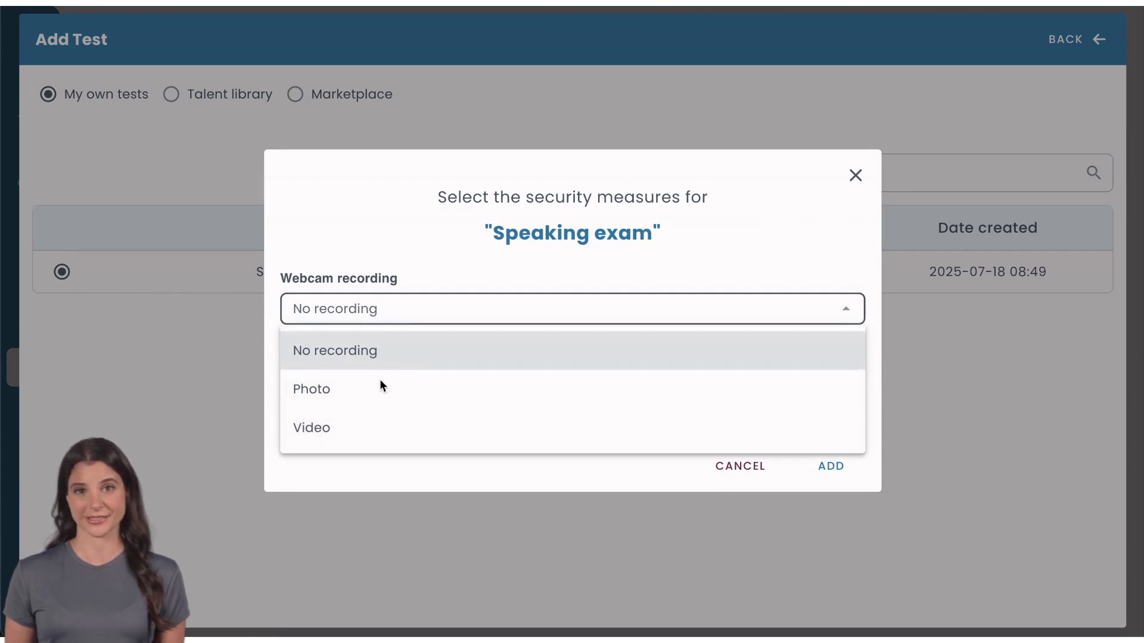
pyautogui.click(369, 437)
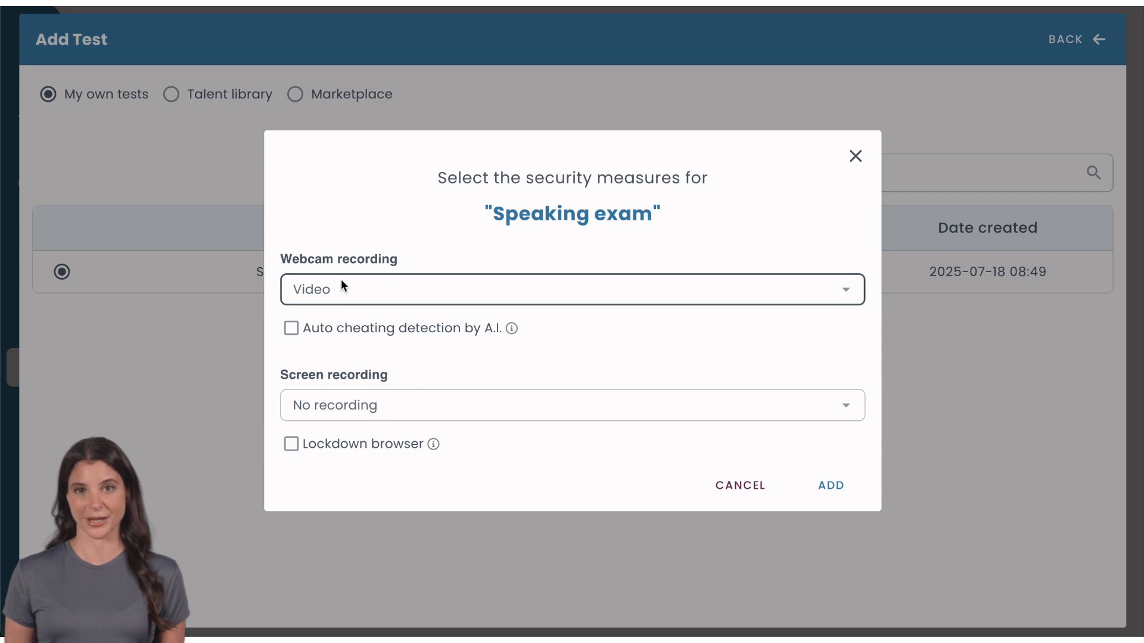
pyautogui.click(291, 329)
# Set the exam's screen recording to Screencapture with the lockdown browser enabled, then add the test and save the task.
pyautogui.click(398, 403)
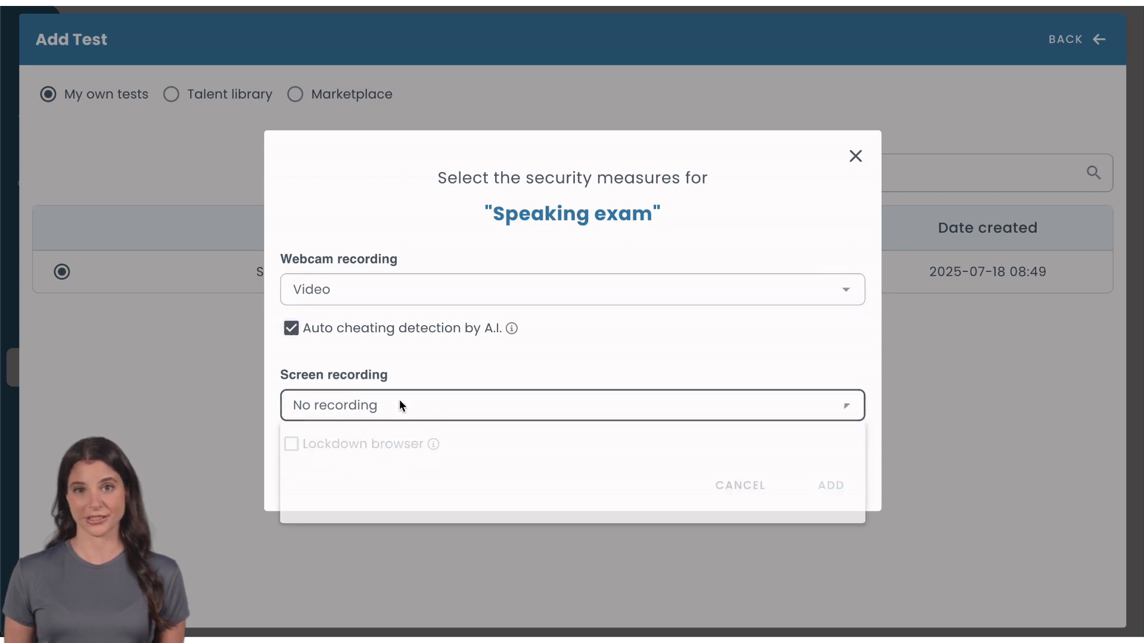
pyautogui.click(392, 523)
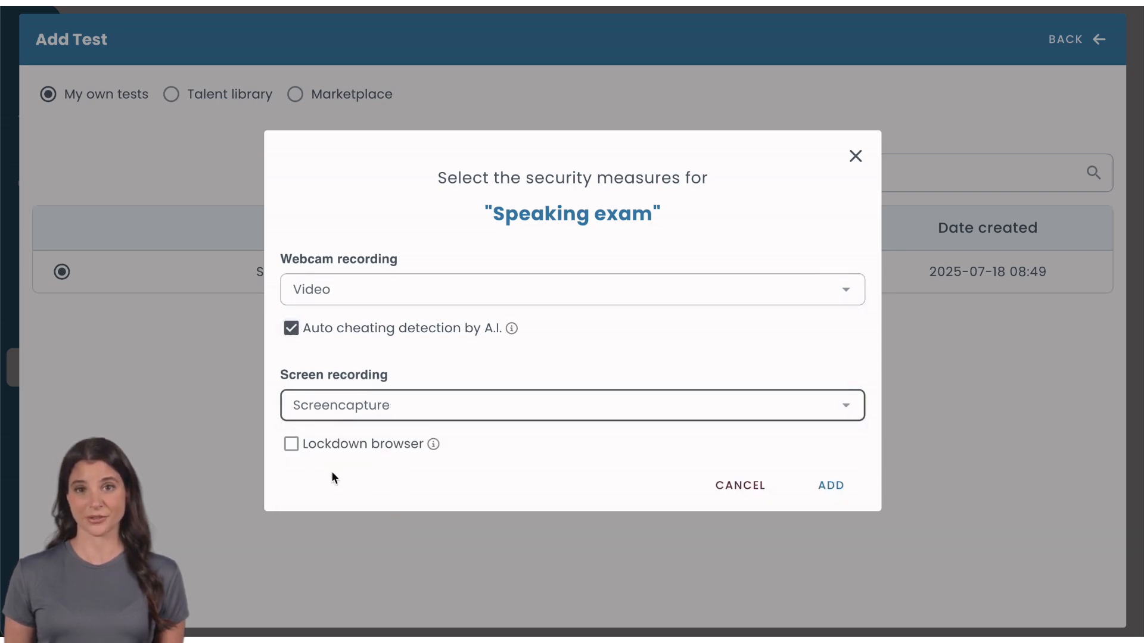
pyautogui.click(292, 446)
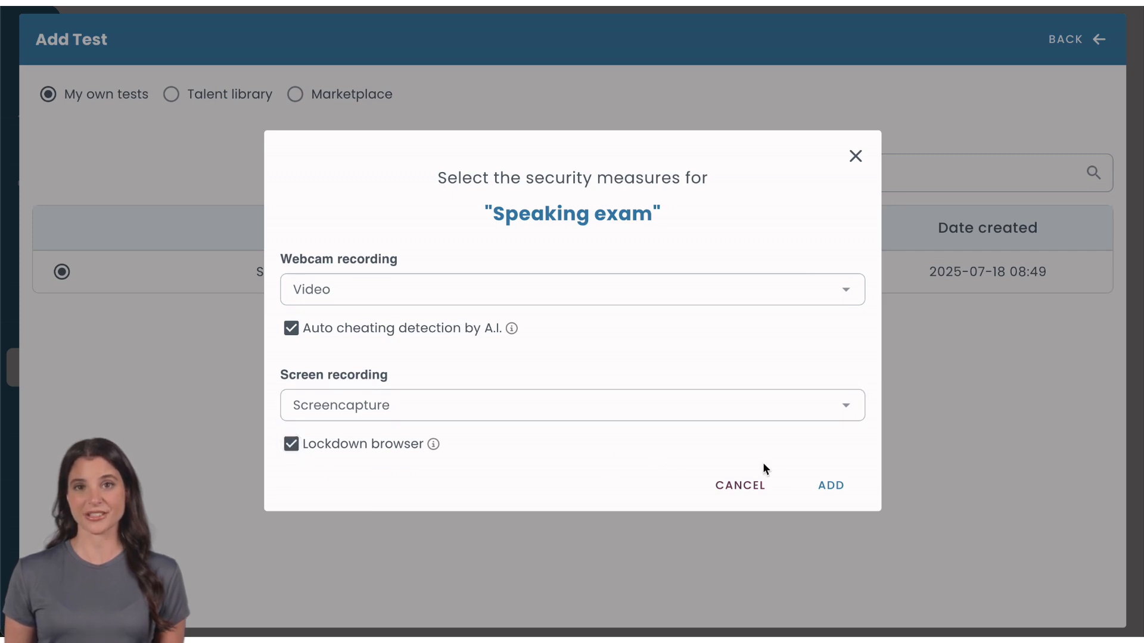
pyautogui.click(832, 487)
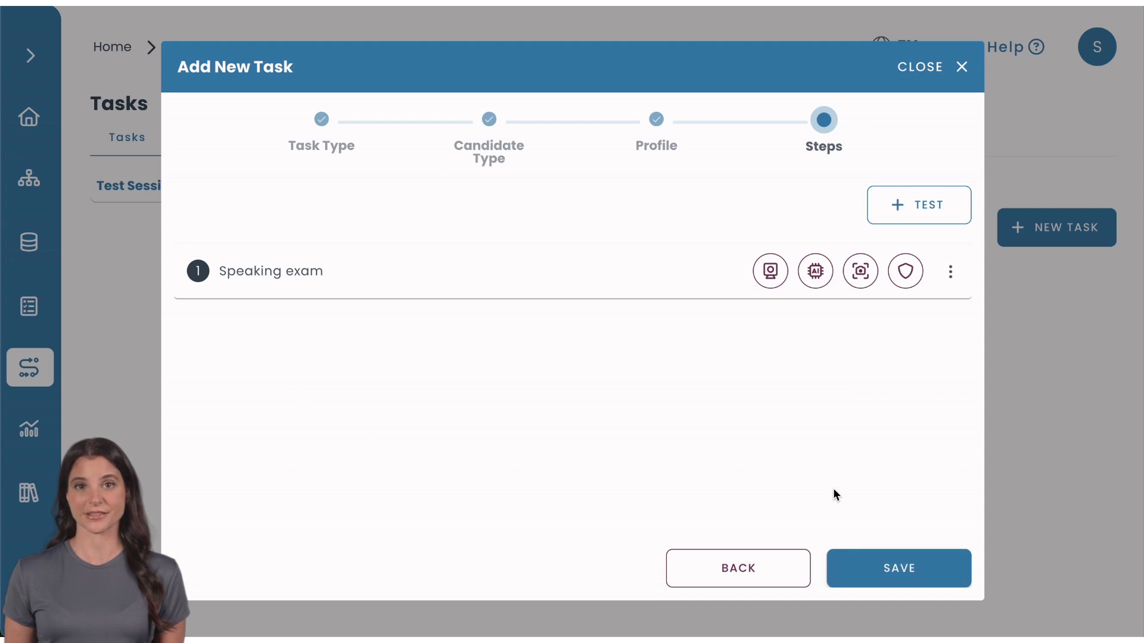
pyautogui.click(895, 567)
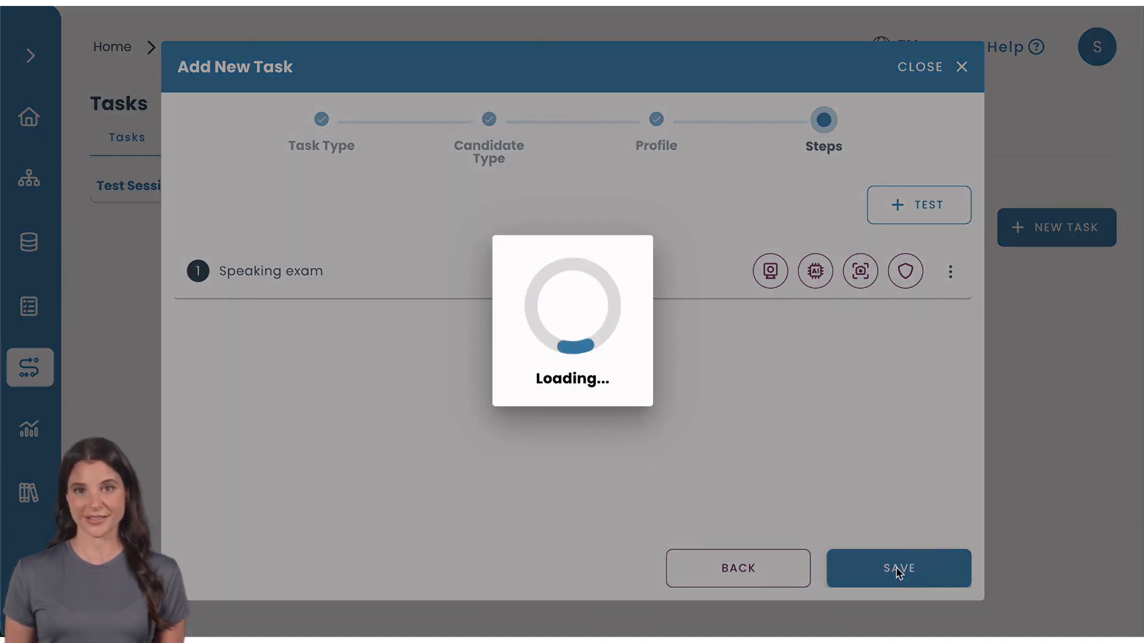